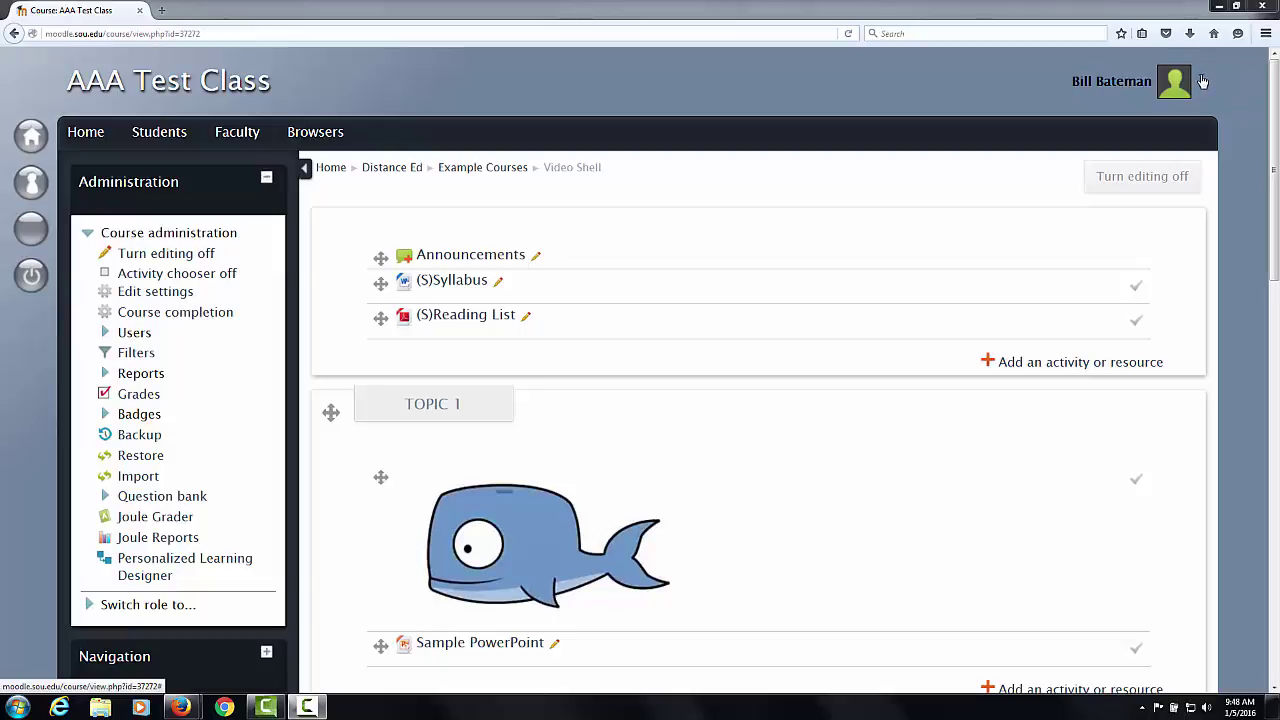
Open your own user profile for editing and go to its expanded User picture section
left_click(1203, 81)
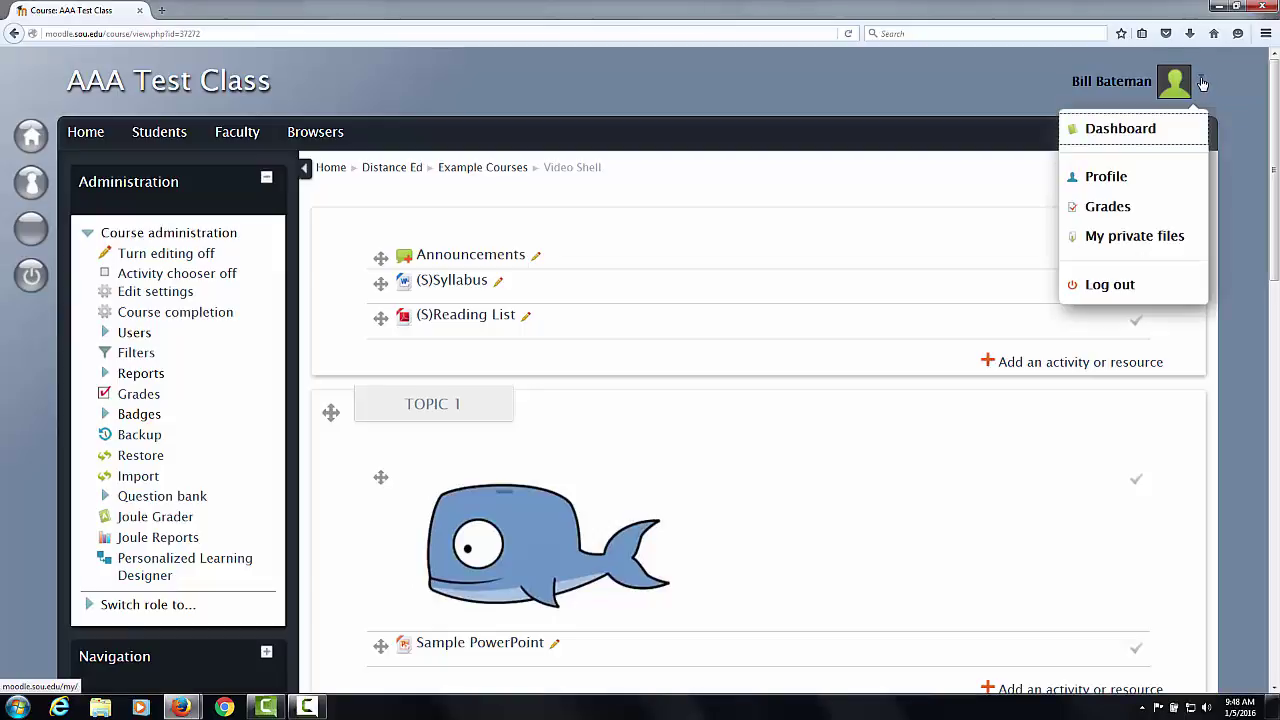
left_click(1117, 178)
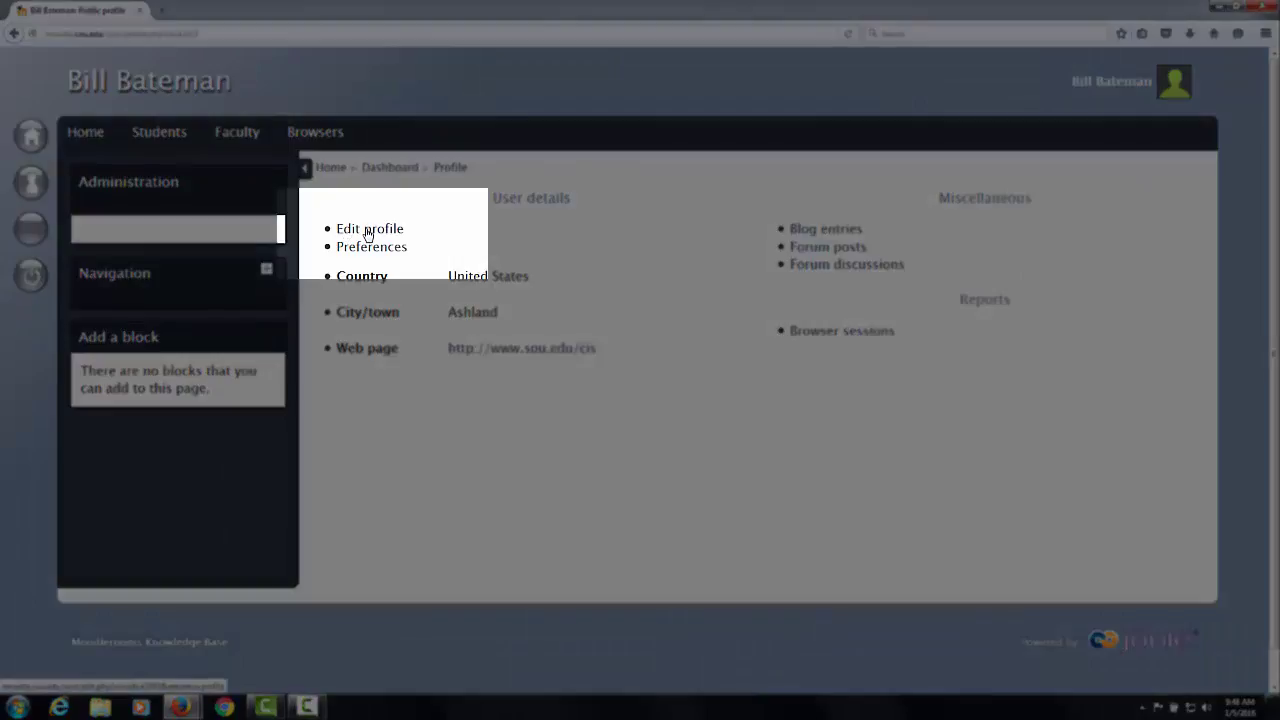
left_click(367, 232)
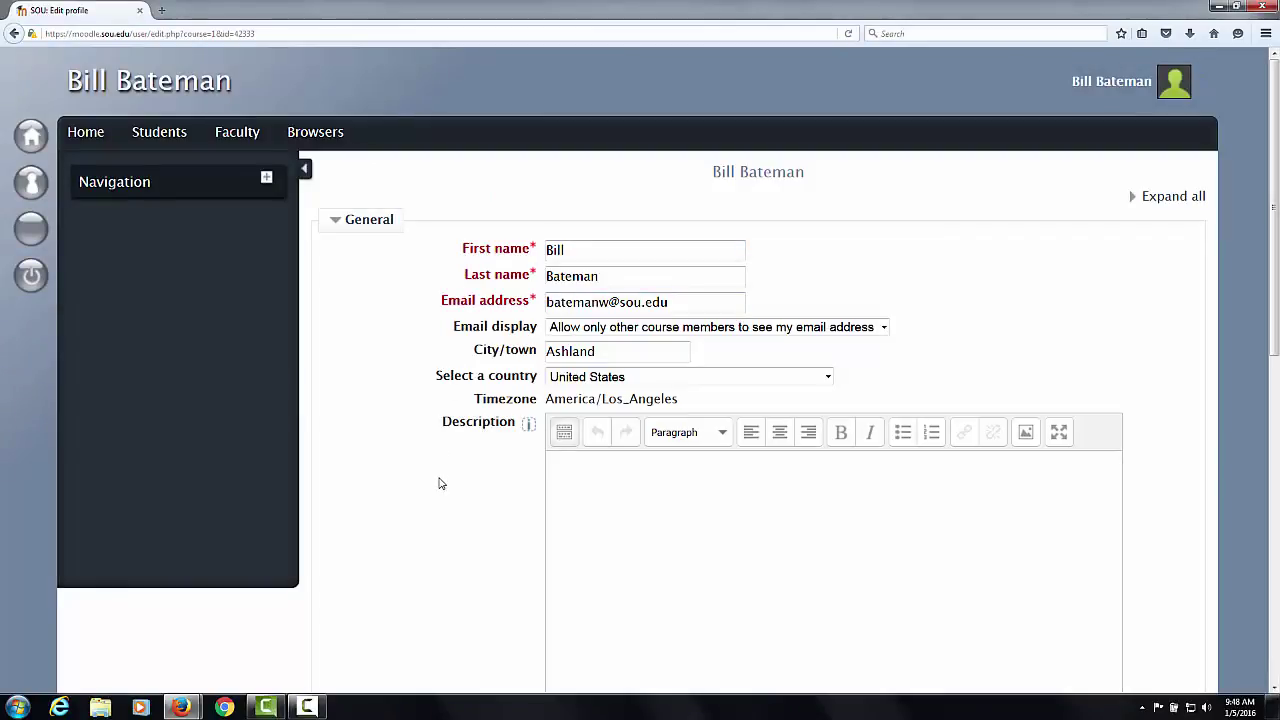
scroll(438, 485, "down", 1)
scroll(438, 485, "down", 5)
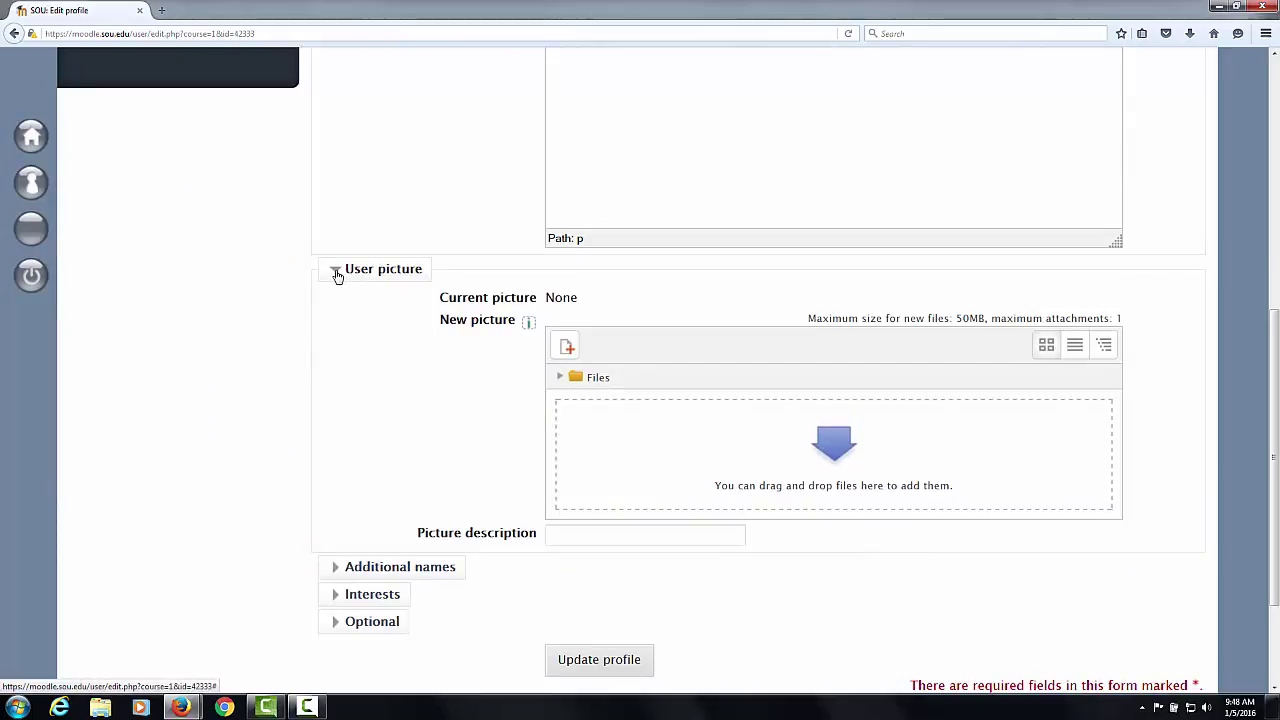
left_click(336, 276)
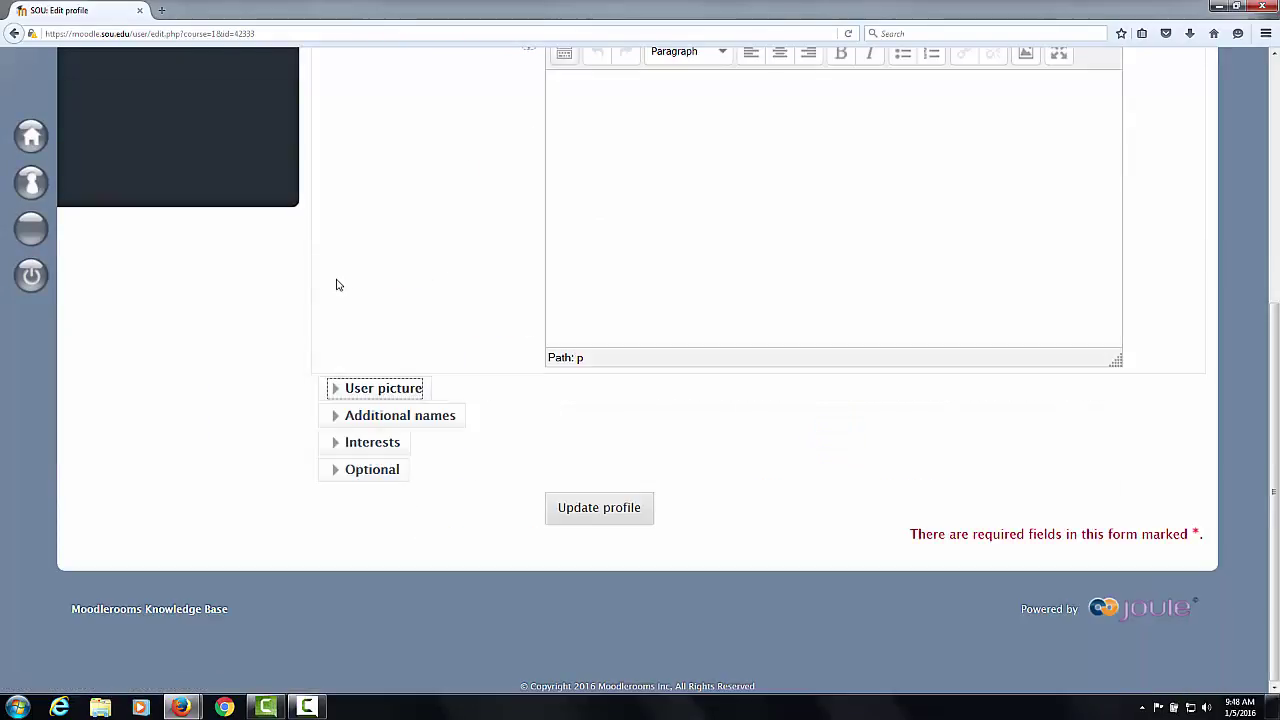
left_click(337, 392)
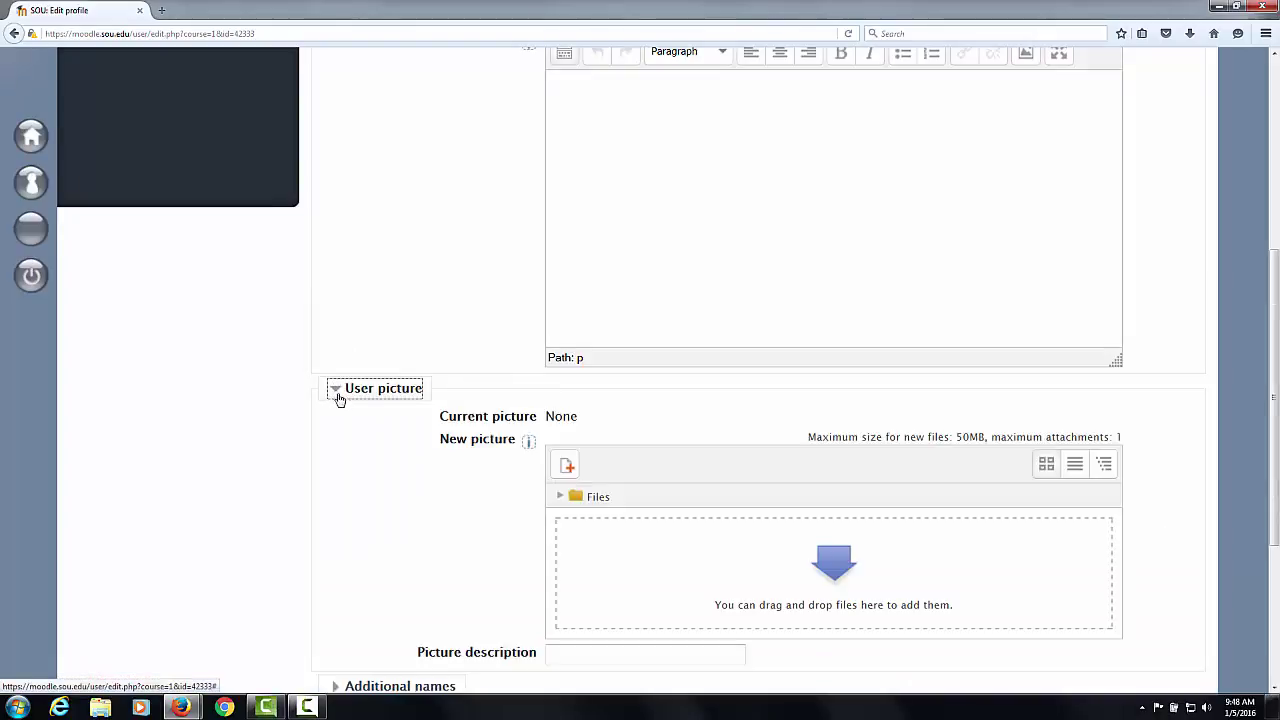
scroll(434, 468, "down", 2)
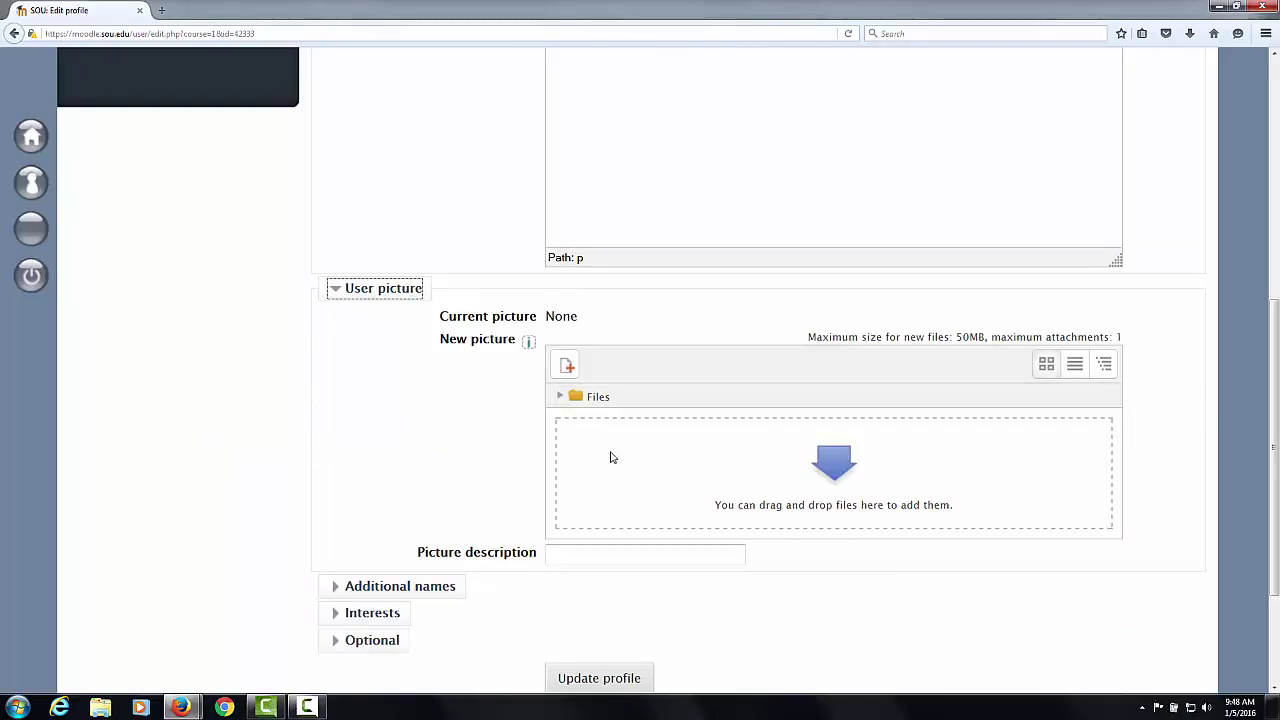
Upload Picture 17.jpg from the Desktop as the new user picture
left_click(567, 369)
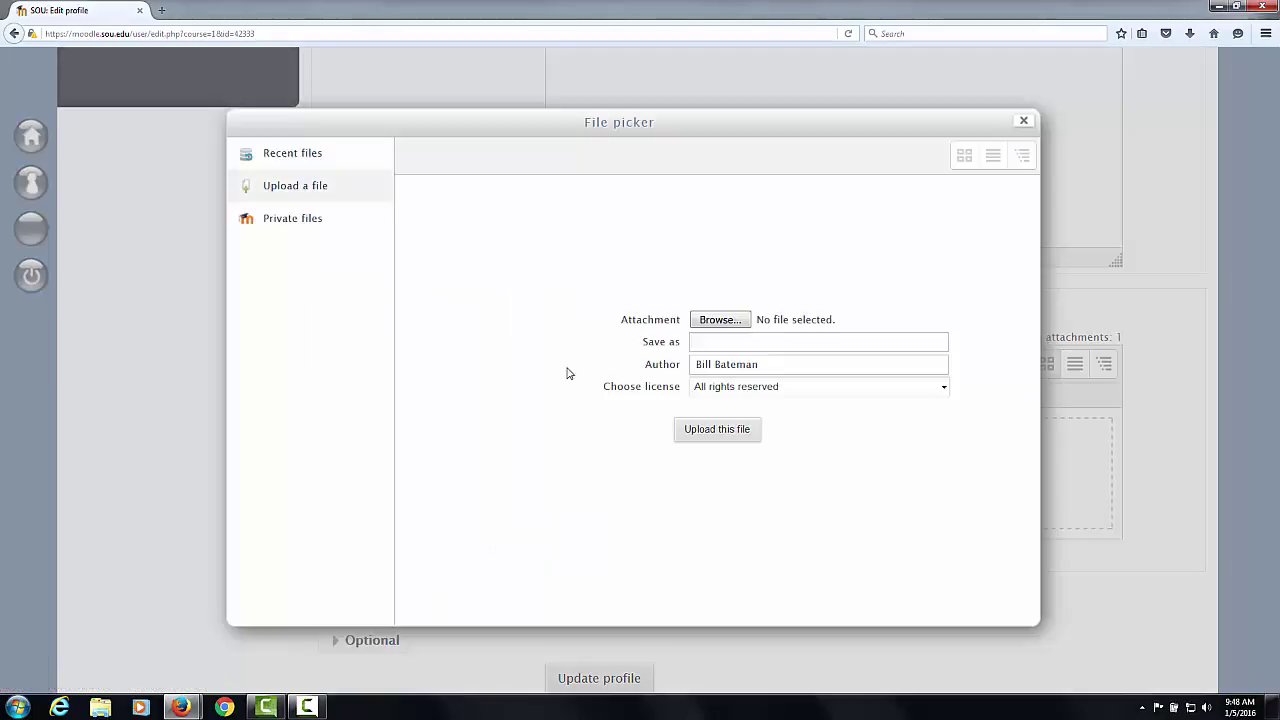
left_click(716, 322)
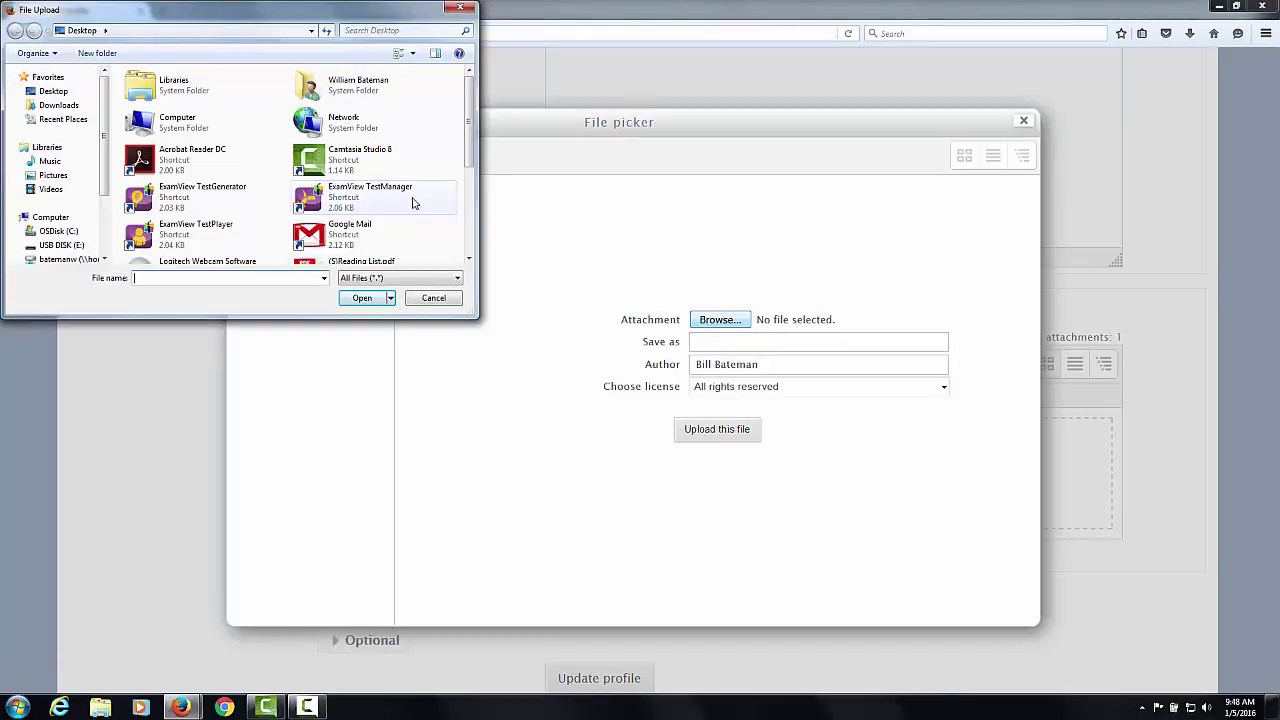
left_click_drag(103, 170, 100, 198)
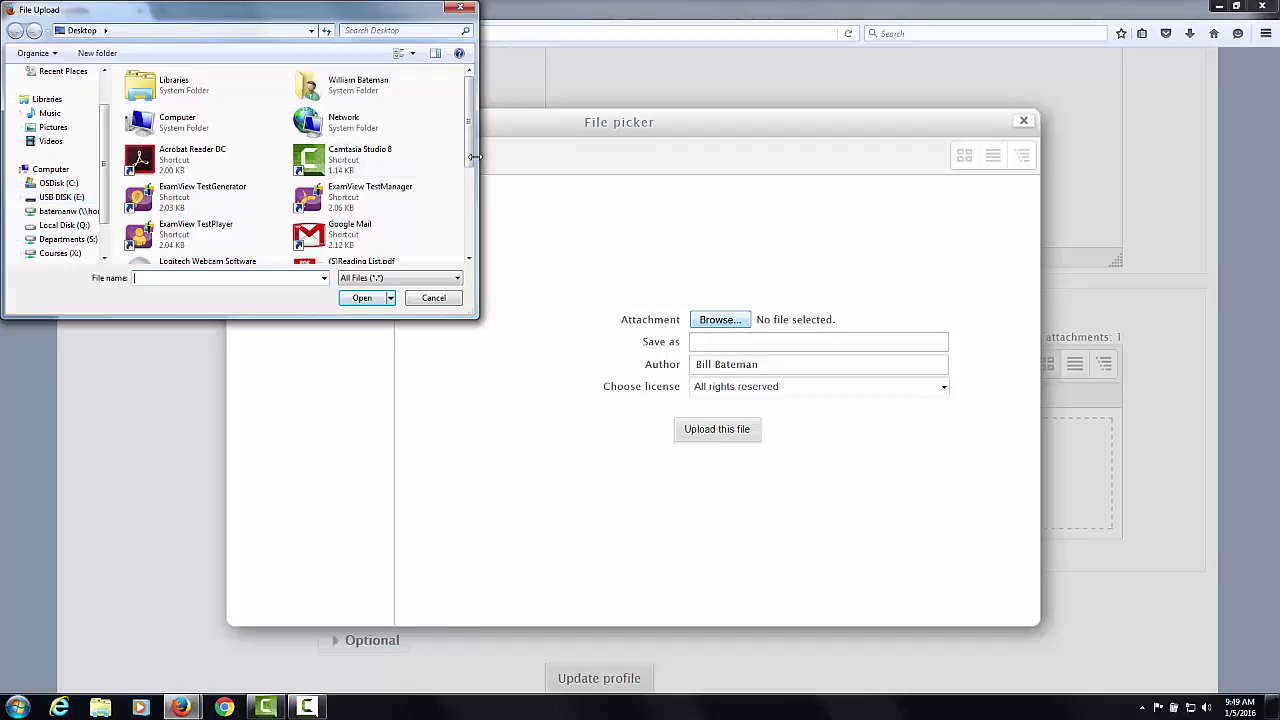
left_click_drag(475, 159, 408, 253)
left_click(155, 224)
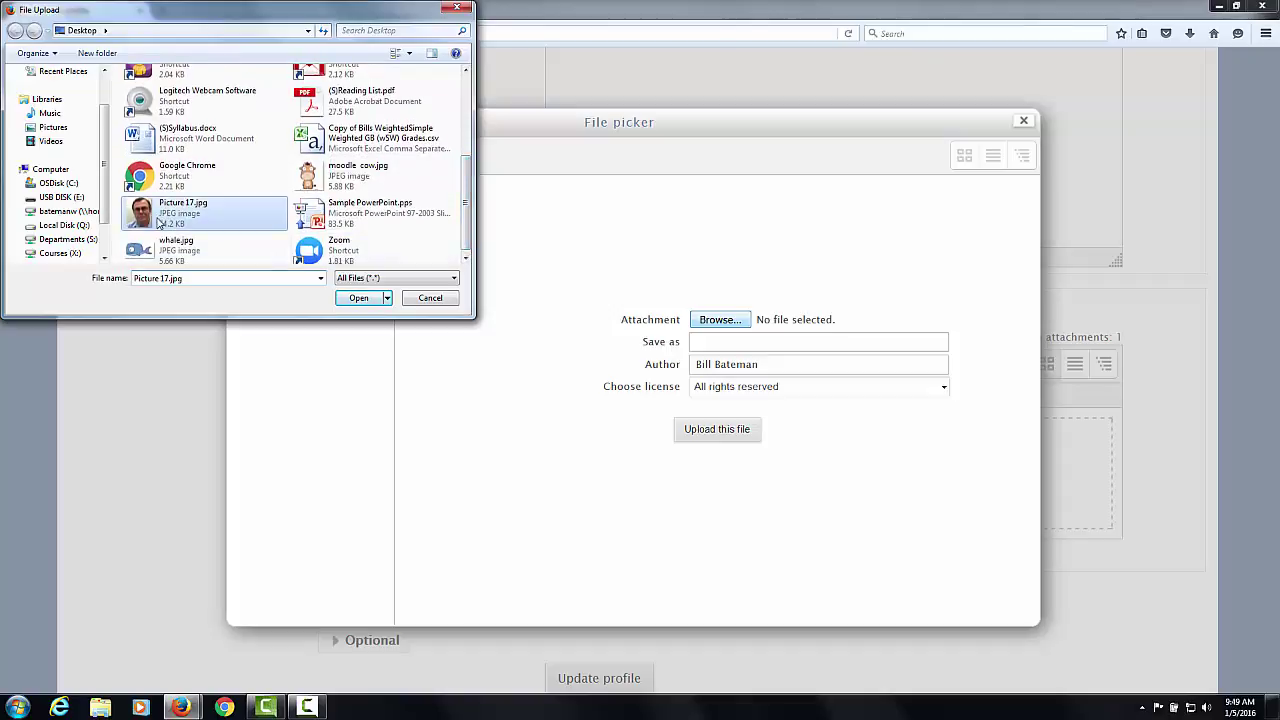
left_click(357, 299)
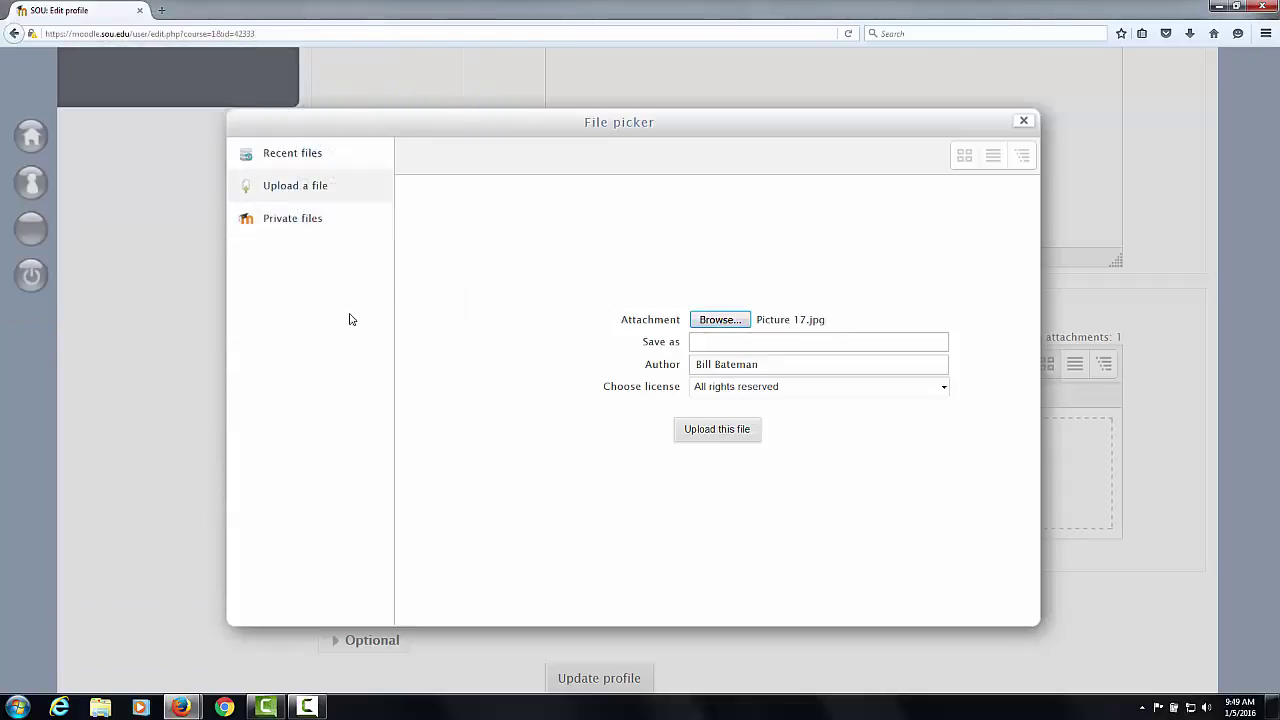
left_click(703, 431)
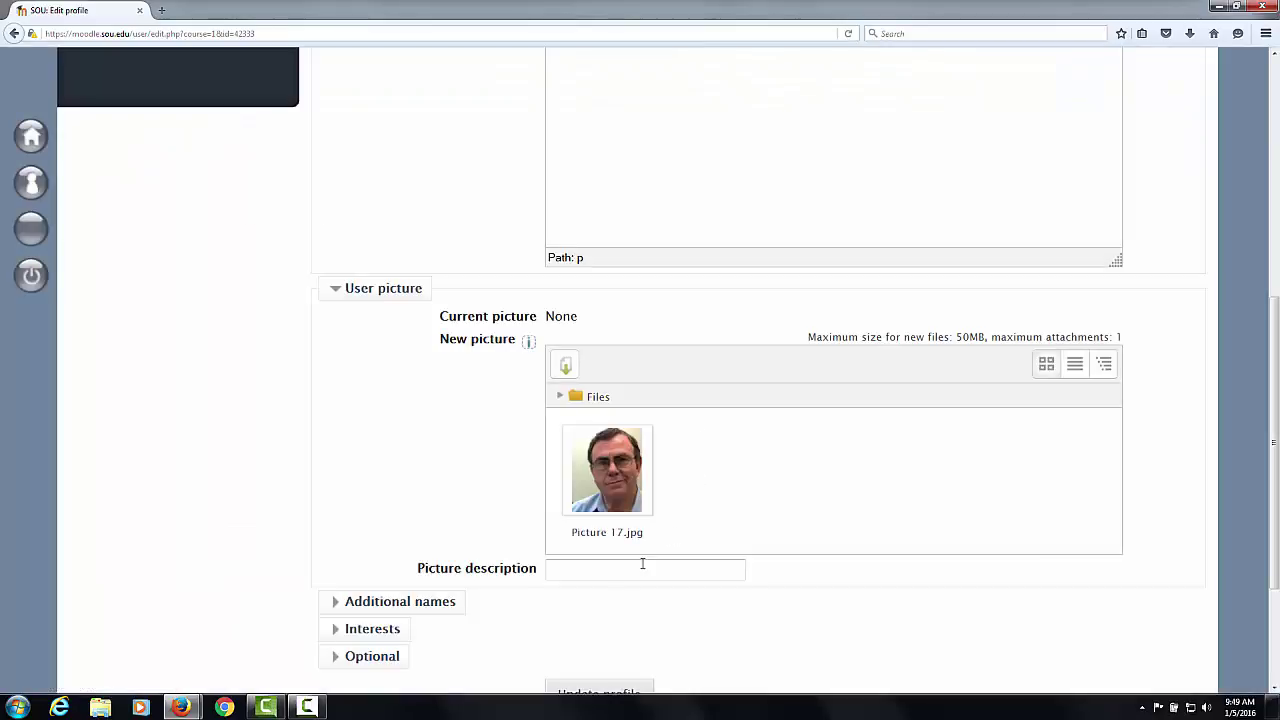
Enter "Picture of" followed by the account holder's full name as the picture description and save the profile
left_click(610, 568)
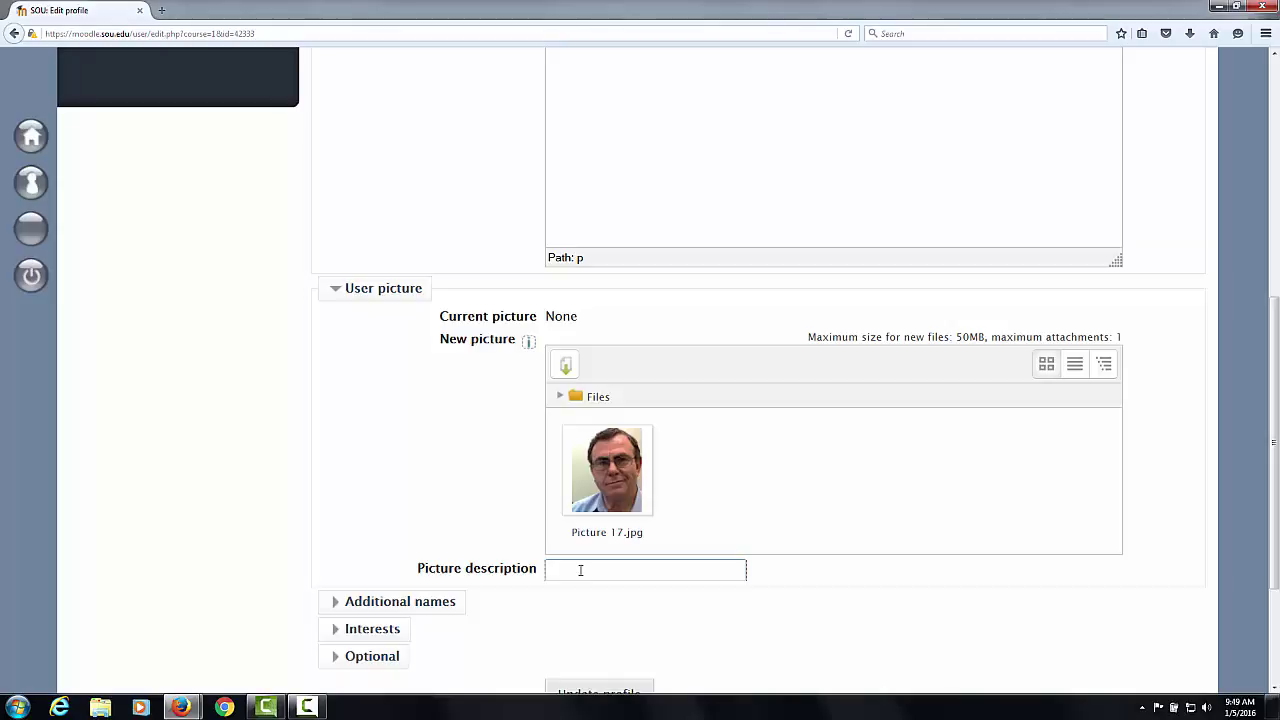
type("Picture of Bill Bateman")
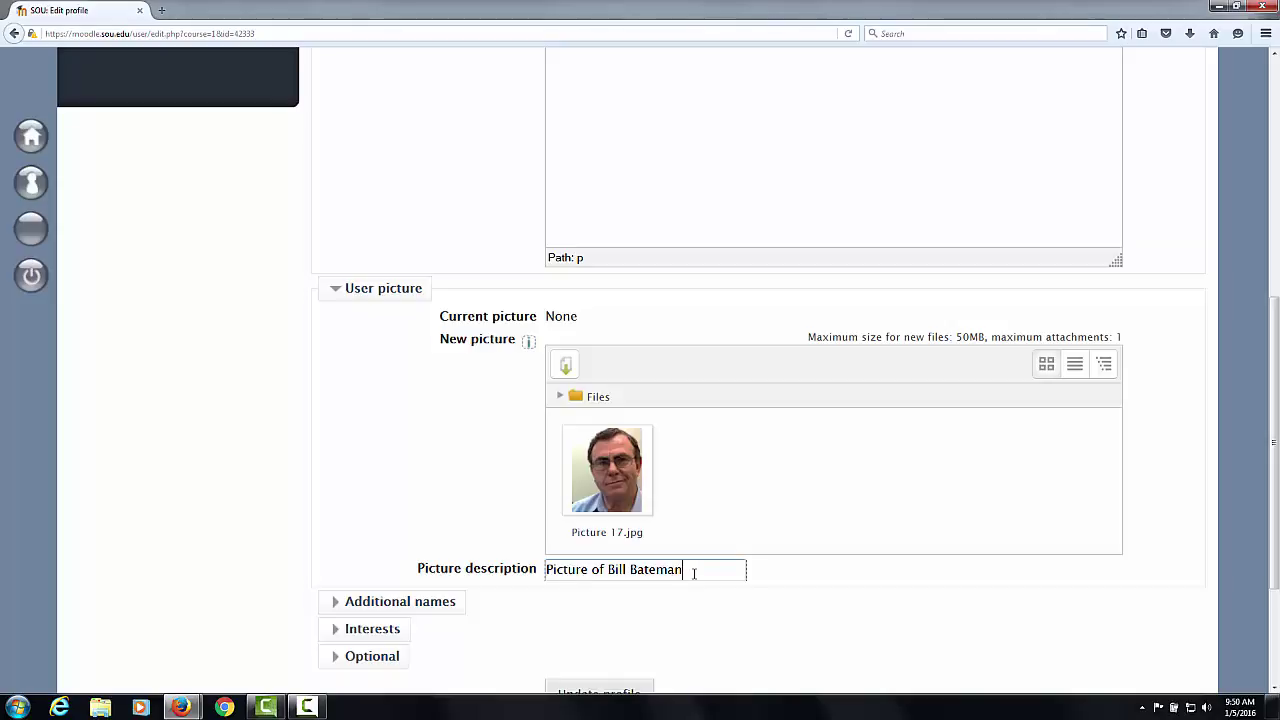
scroll(693, 581, "down", 3)
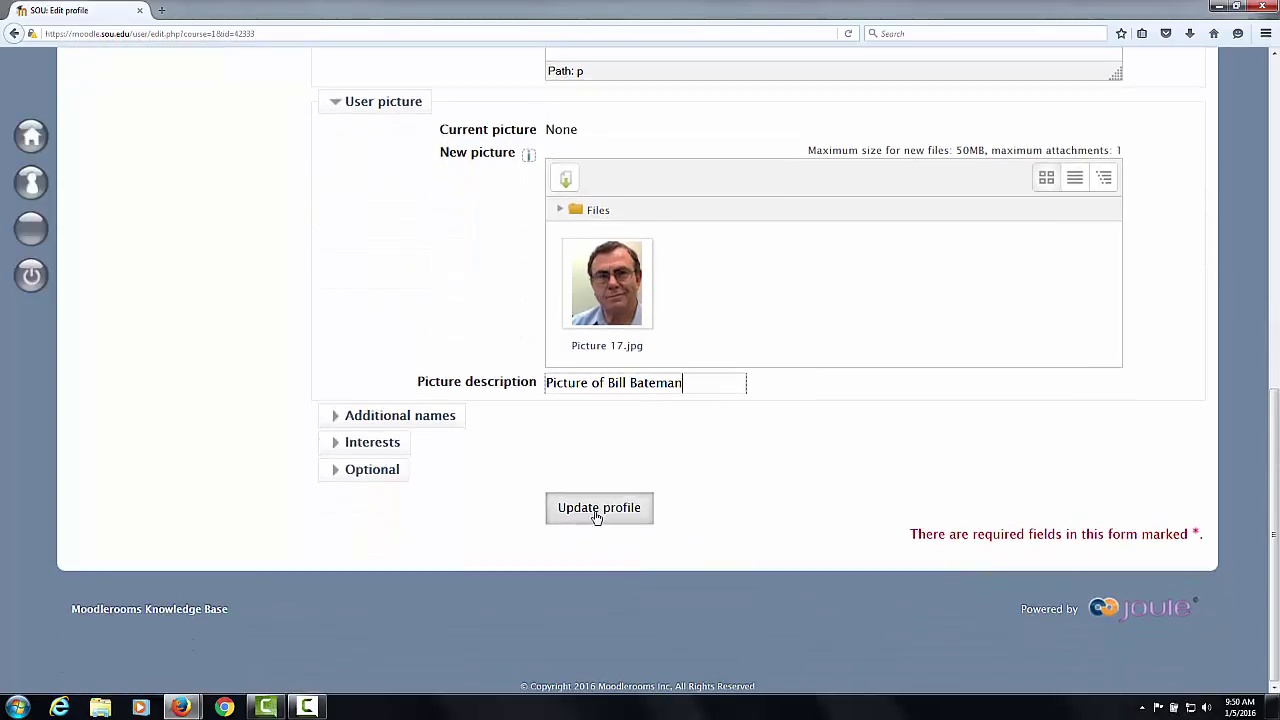
left_click(589, 518)
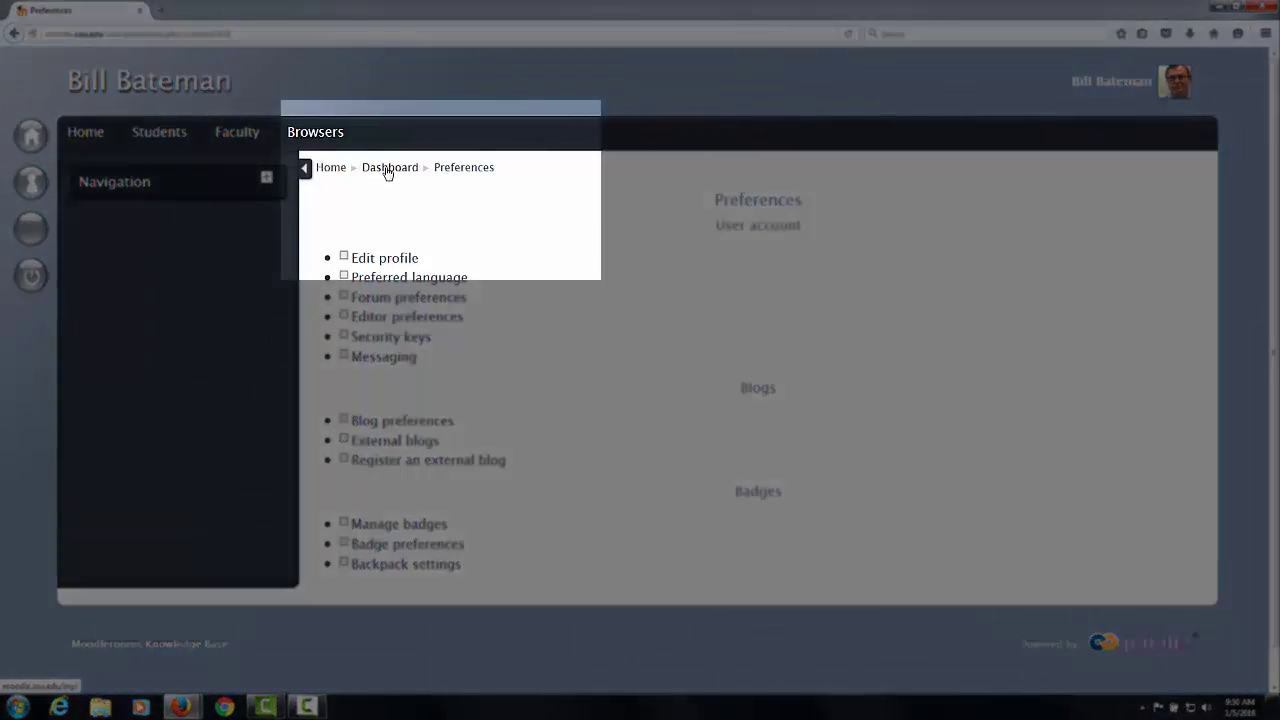
Go to the Dashboard and look through the course overview
left_click(388, 170)
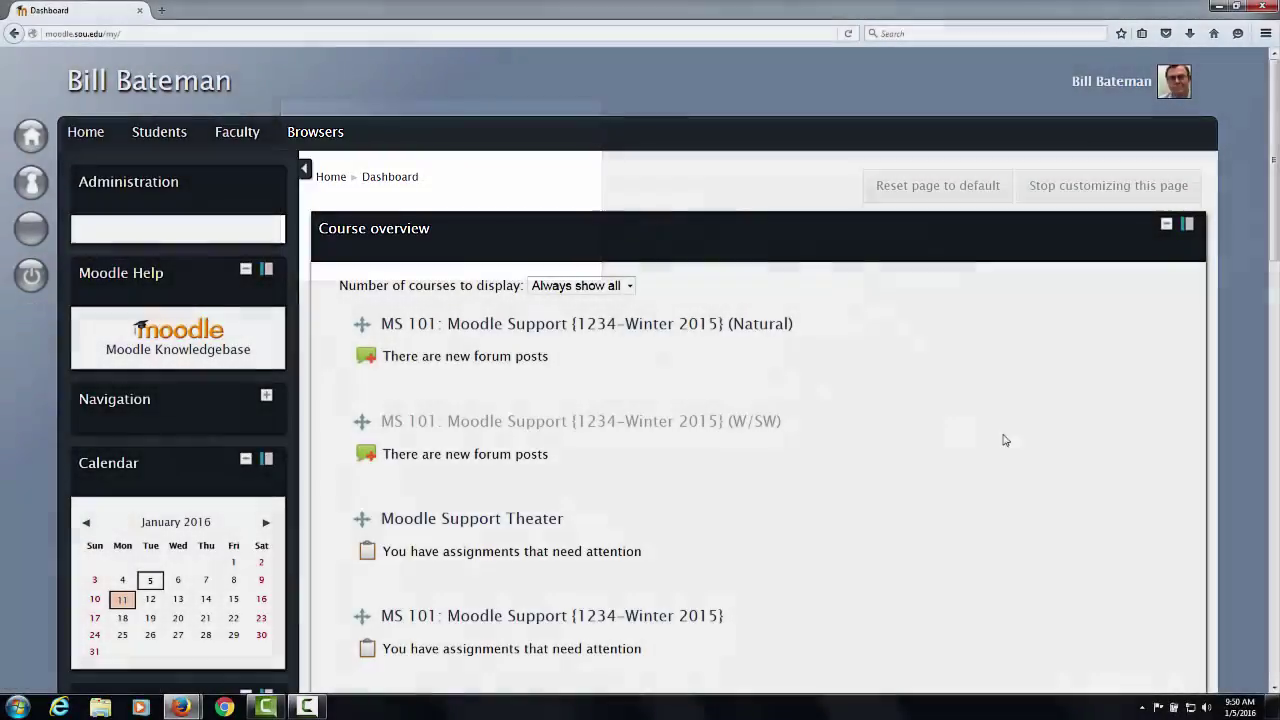
scroll(1036, 420, "down", 2)
scroll(1034, 420, "down", 2)
scroll(1034, 420, "up", 4)
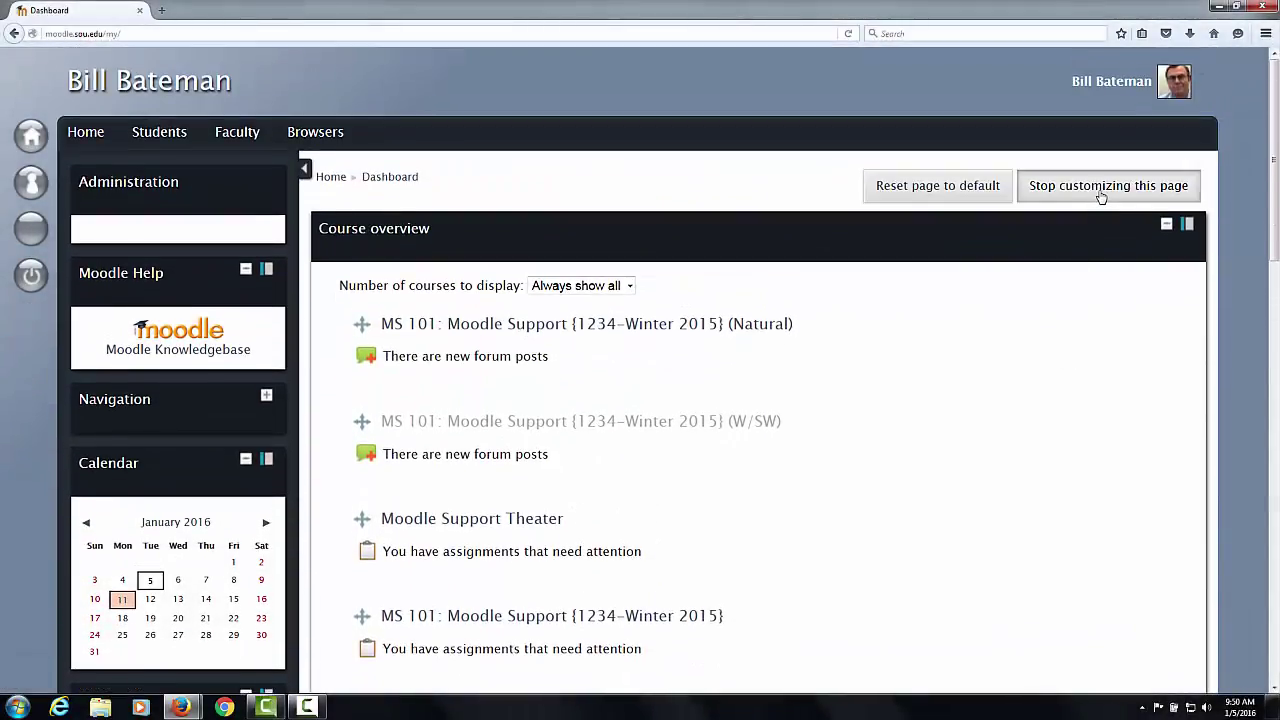
Switch Dashboard customizing off and on again, and move Moodle Support Theater above the MS 101 (W/SW) course in the overview
left_click(1101, 190)
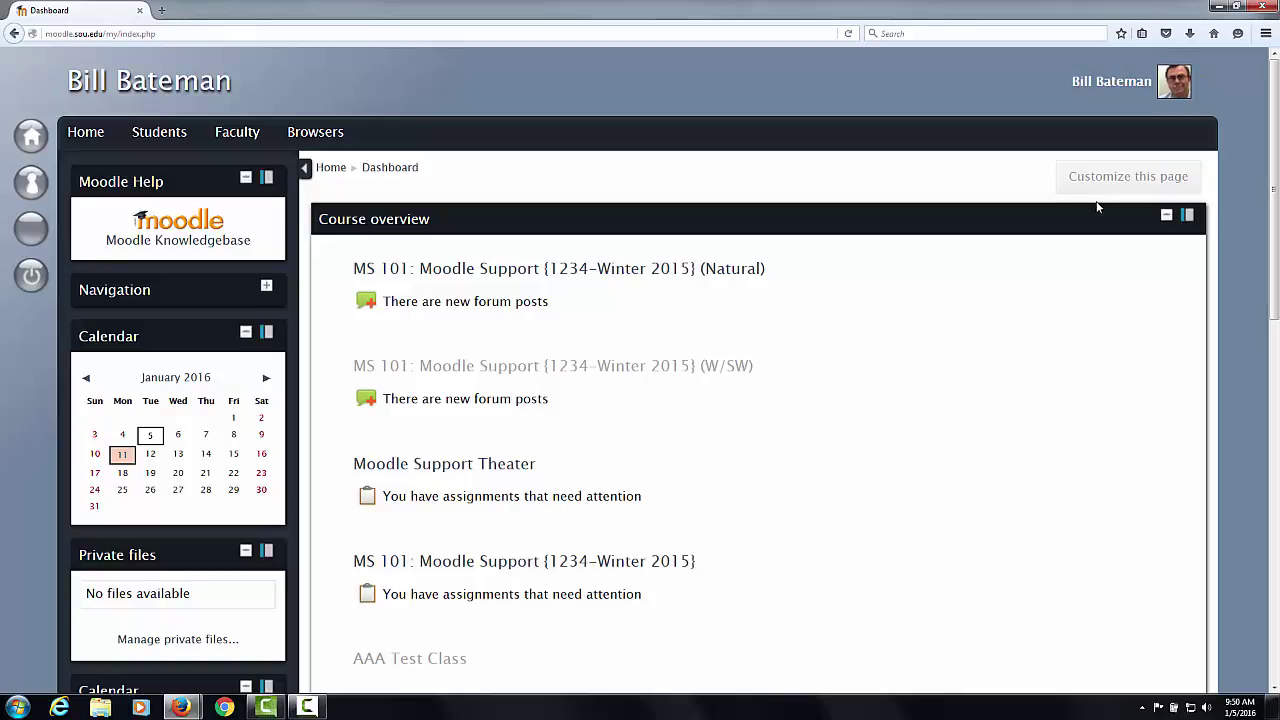
left_click(1104, 185)
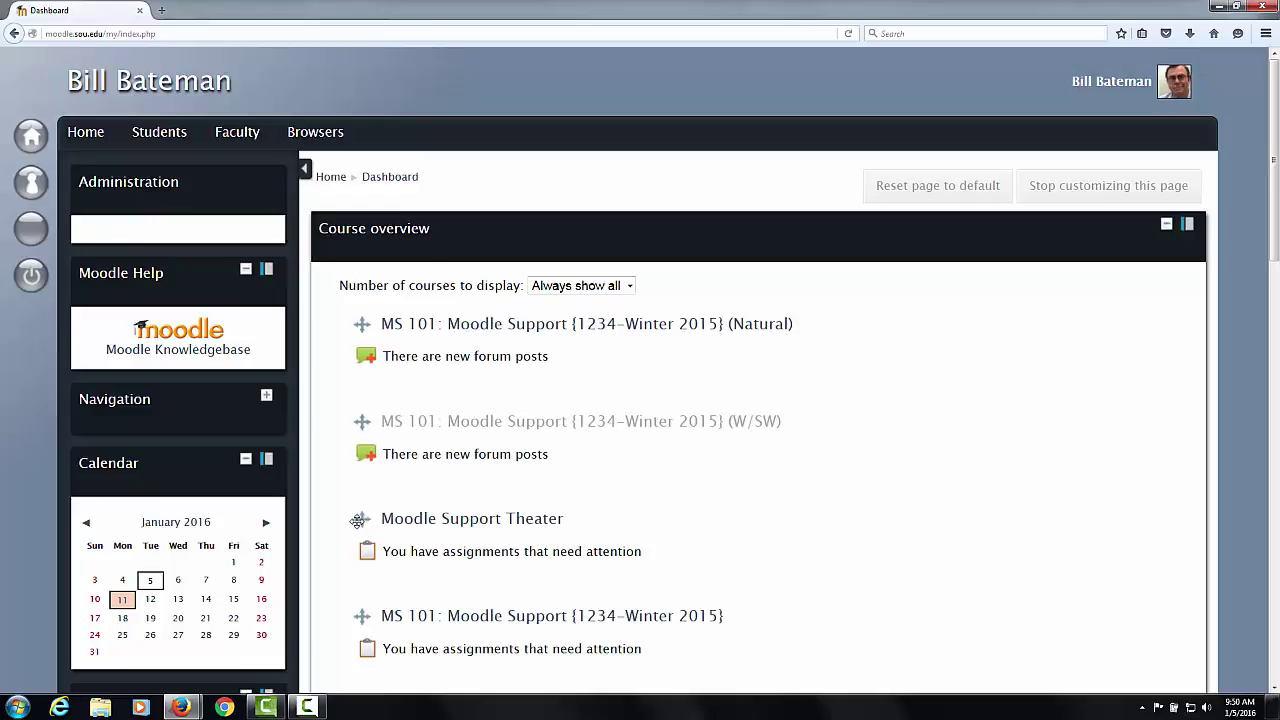
left_click_drag(358, 519, 330, 408)
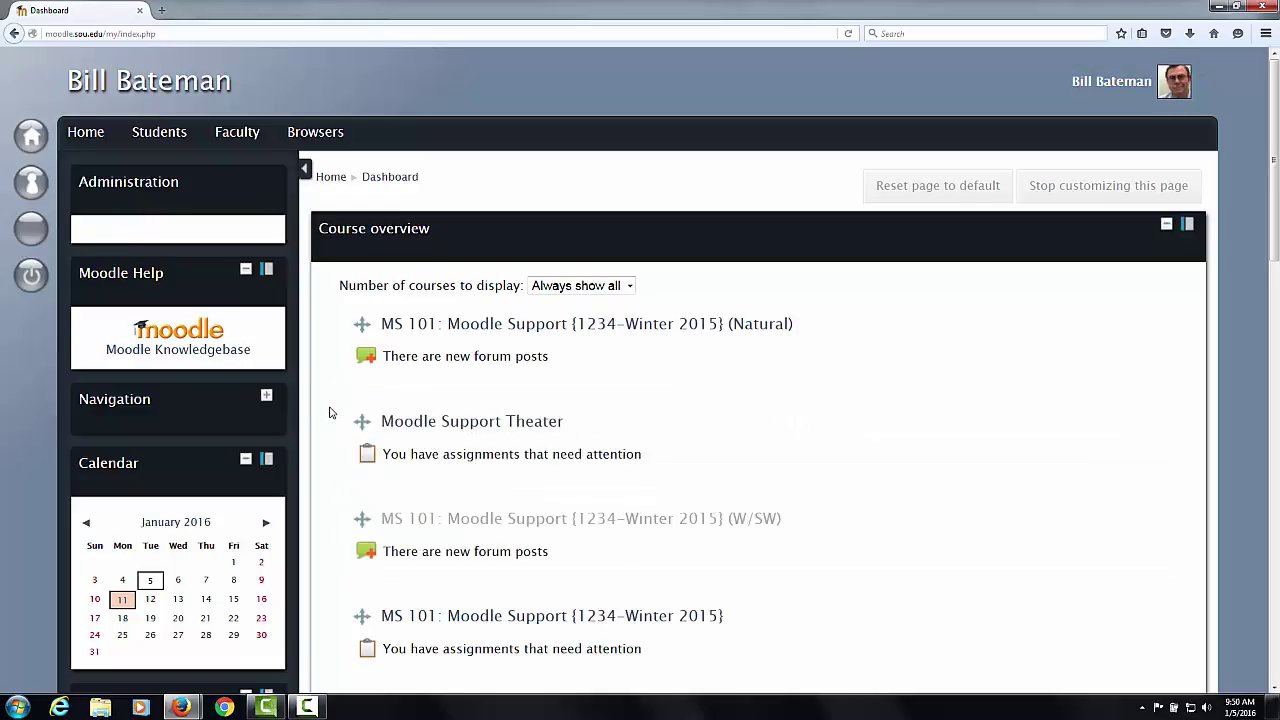
Check the options for the number of courses to display without changing the setting, and finish customizing the Dashboard
left_click(629, 287)
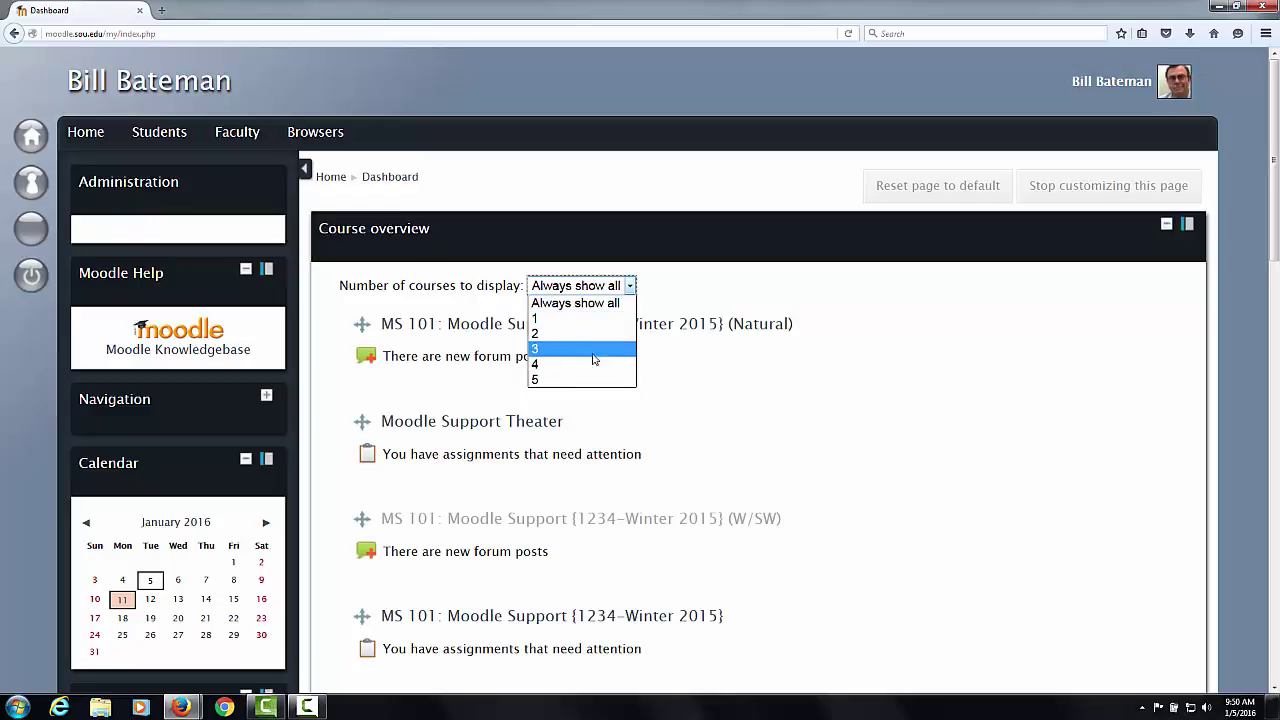
left_click(703, 297)
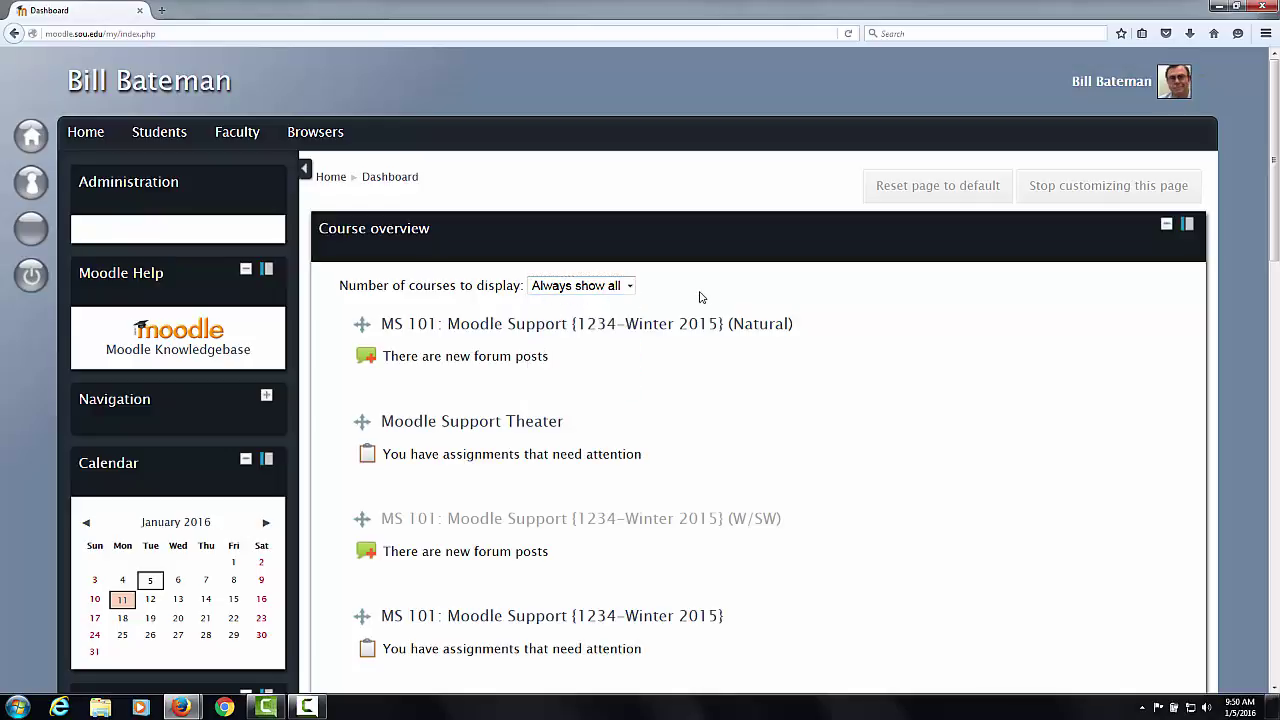
left_click(1095, 197)
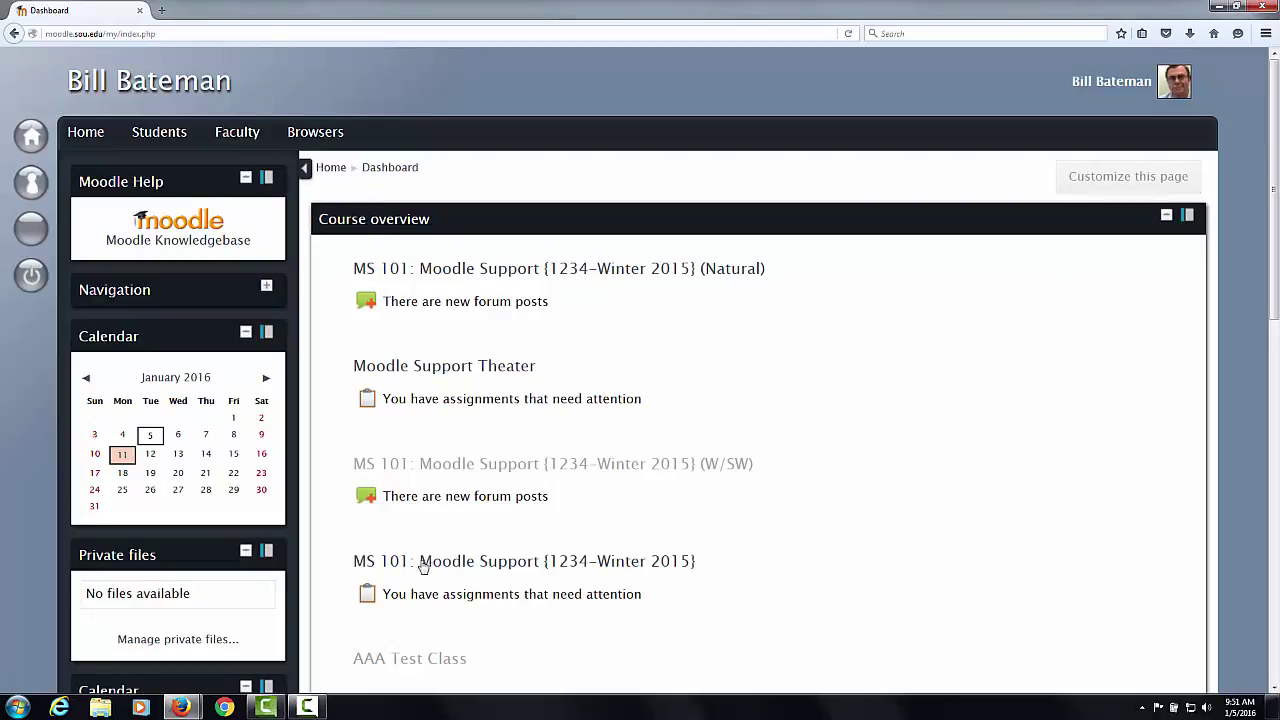
Open the AAA Test Class course from the overview and look over its topics and side blocks
left_click(422, 662)
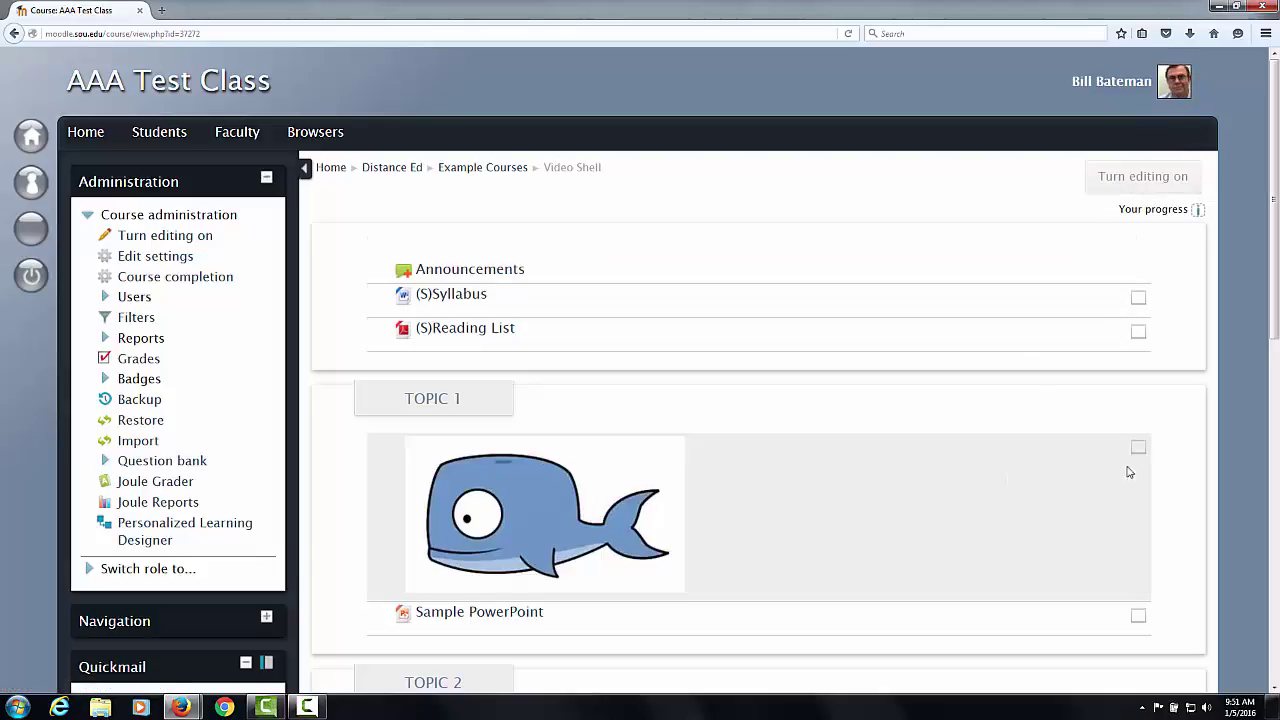
left_click_drag(1275, 328, 1275, 352)
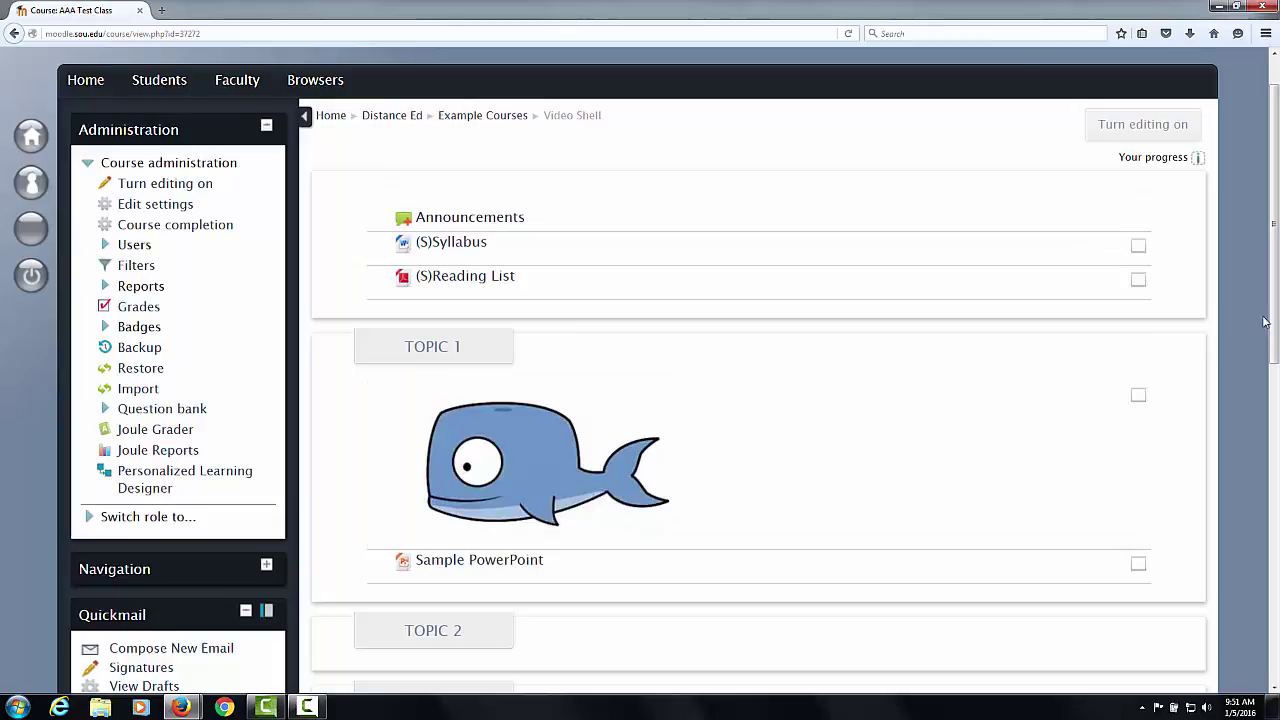
scroll(1245, 341, "down", 5)
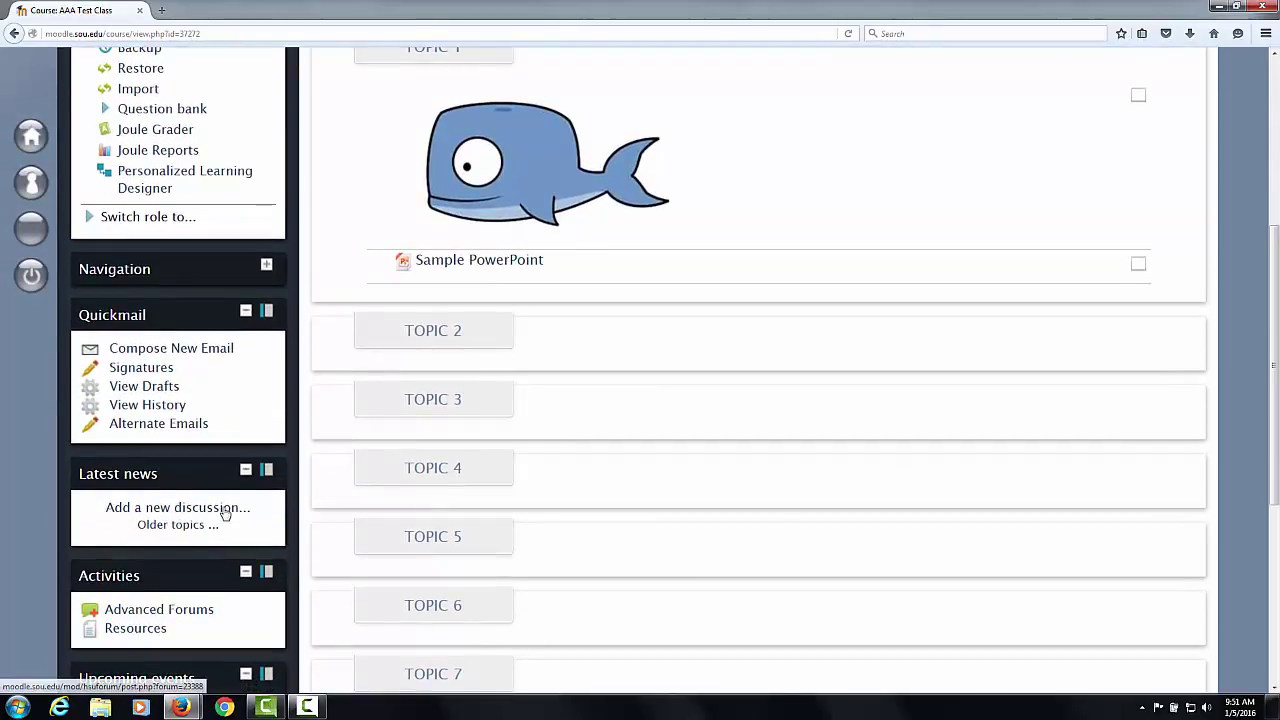
scroll(543, 494, "up", 6)
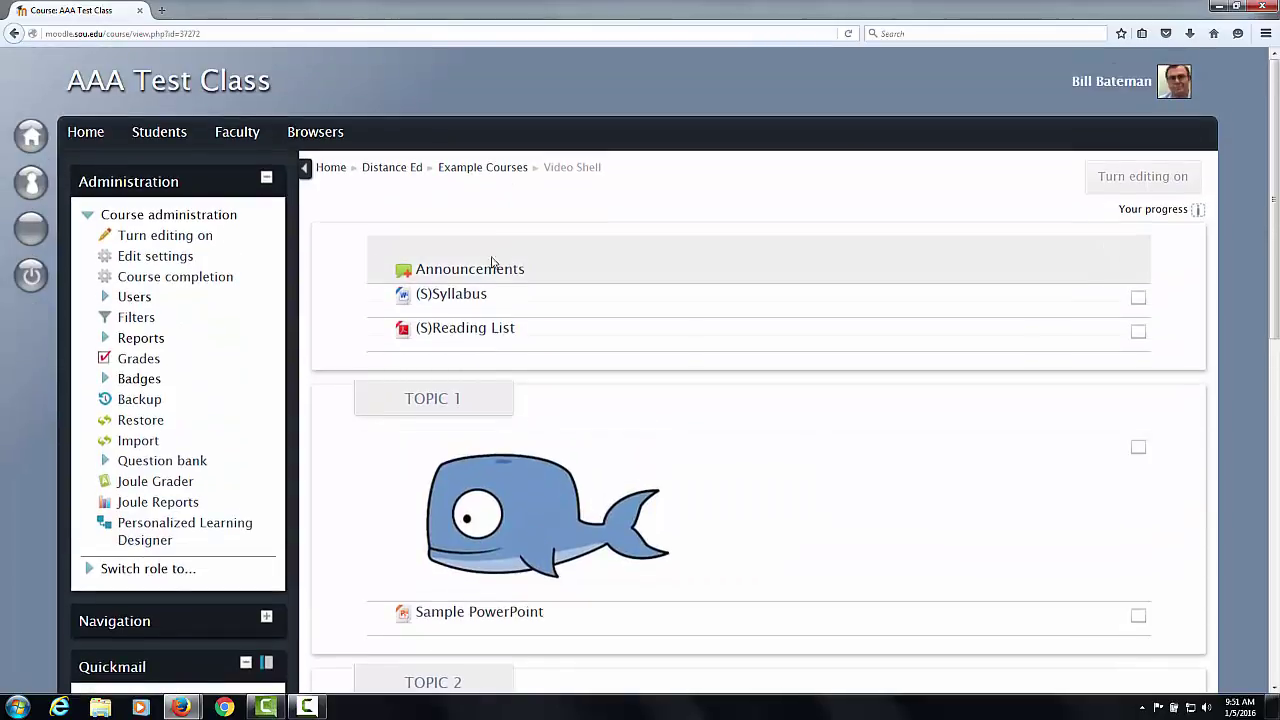
Post a new discussion in the course's Announcements forum with the subject "Test Today" and the message "Surprise Test!"
left_click(474, 272)
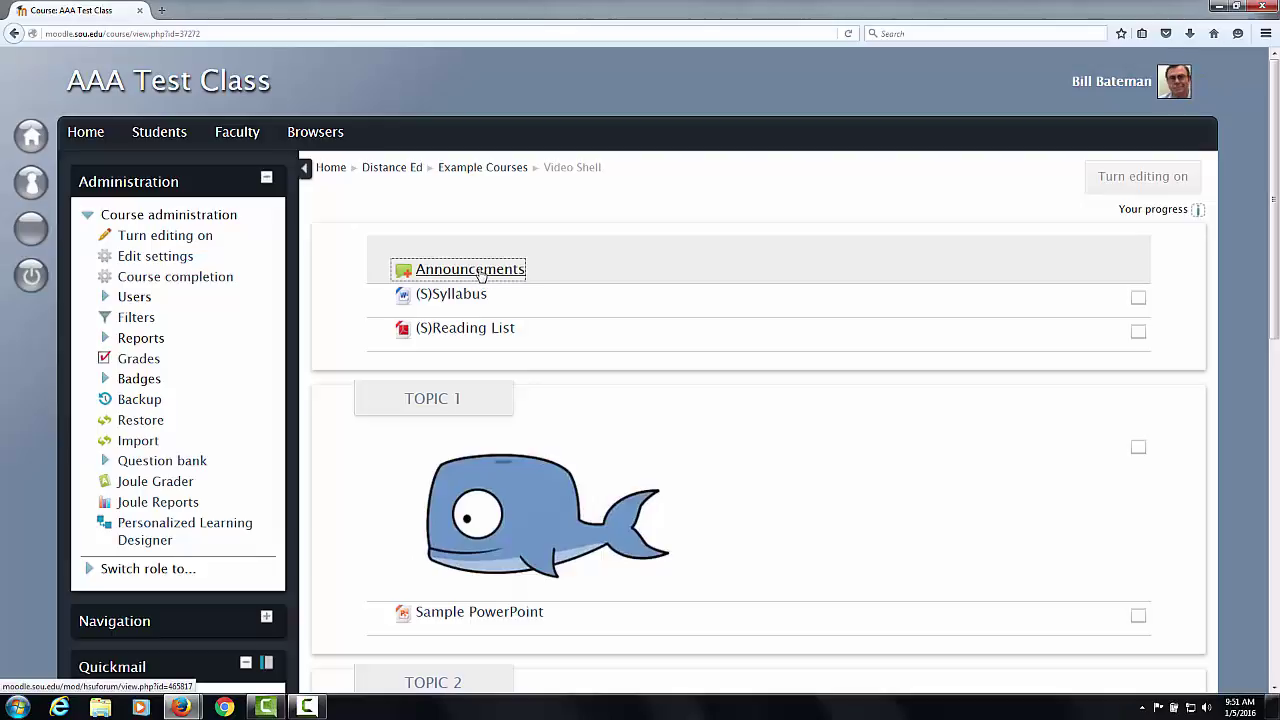
left_click(481, 272)
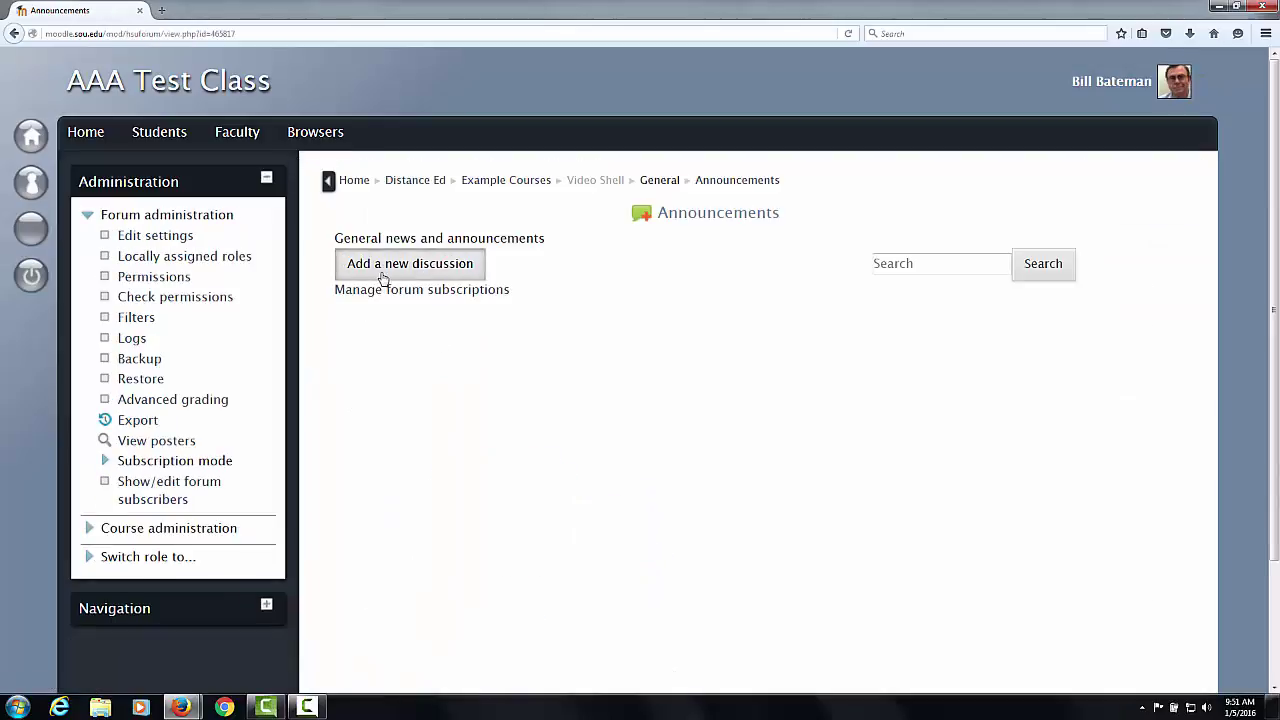
left_click(380, 270)
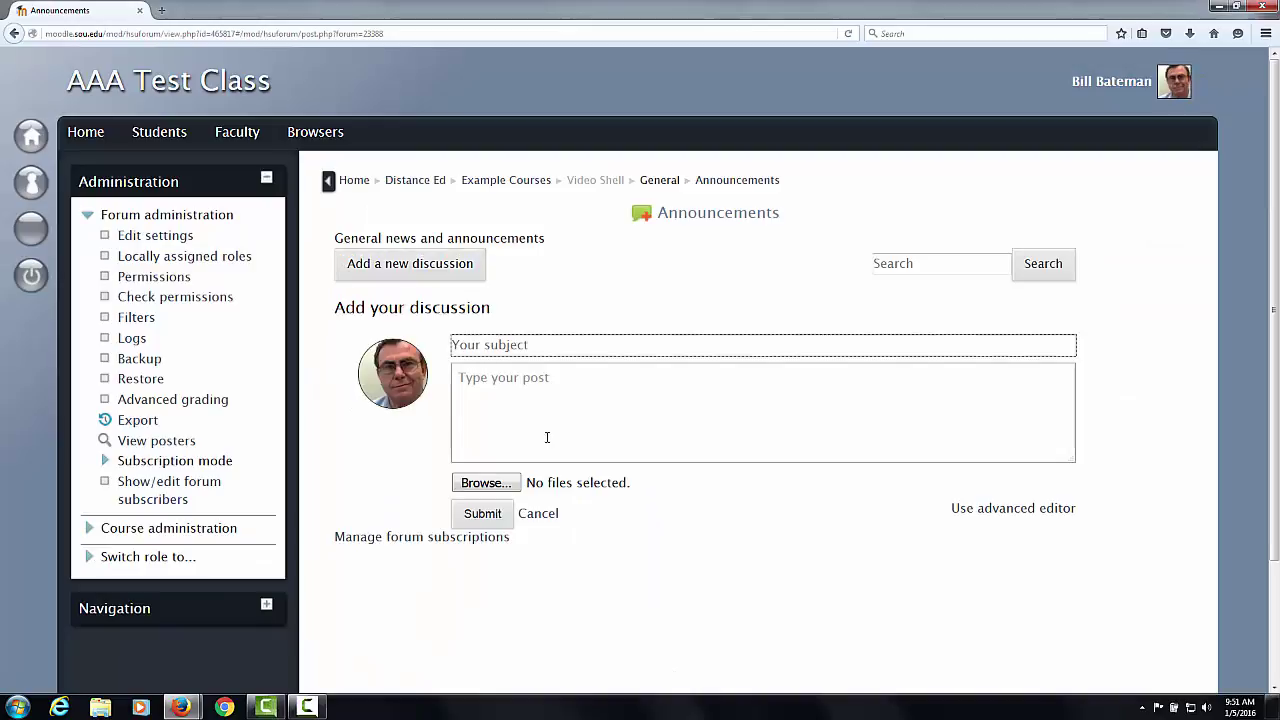
type("Test Today")
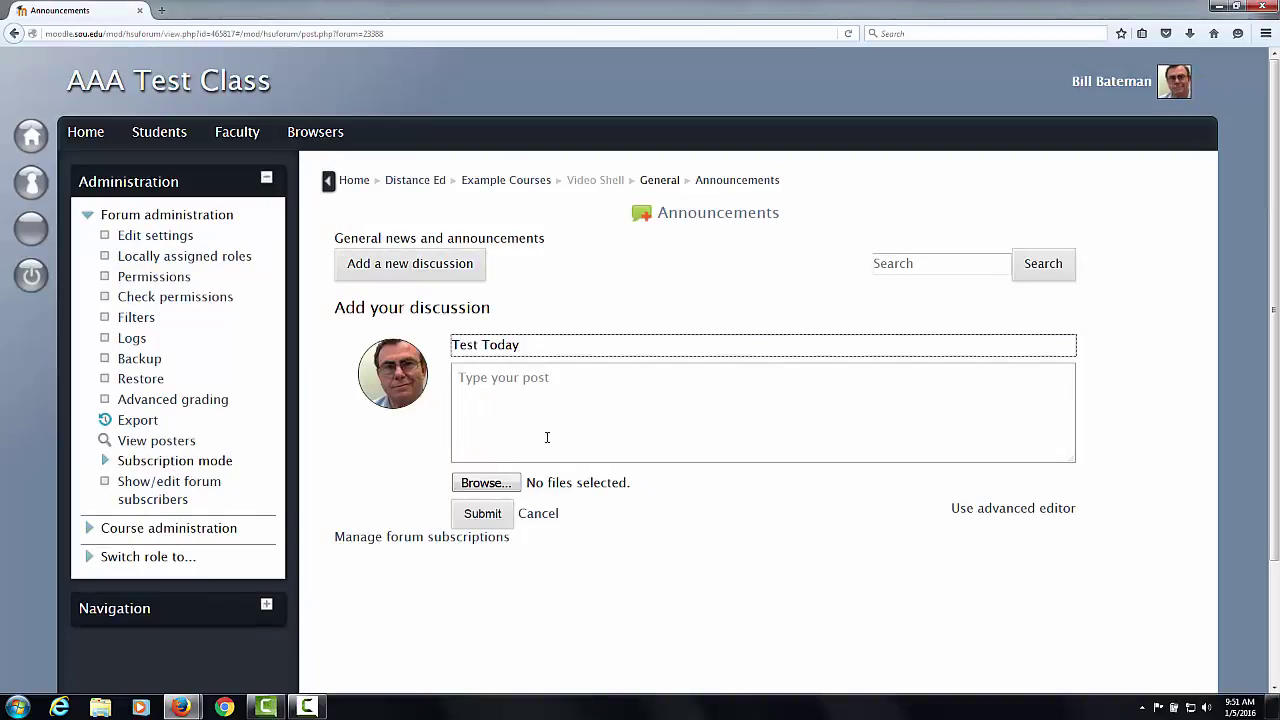
left_click(458, 401)
type("Surprise Test!")
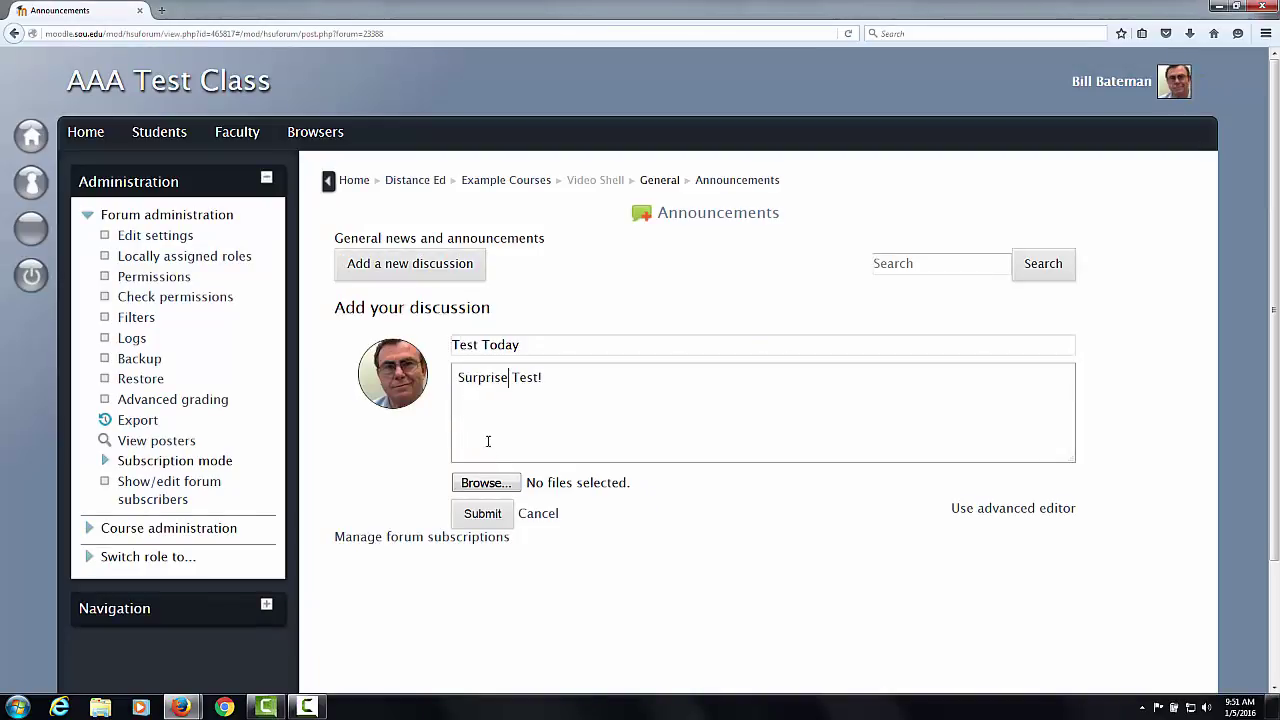
left_click(486, 515)
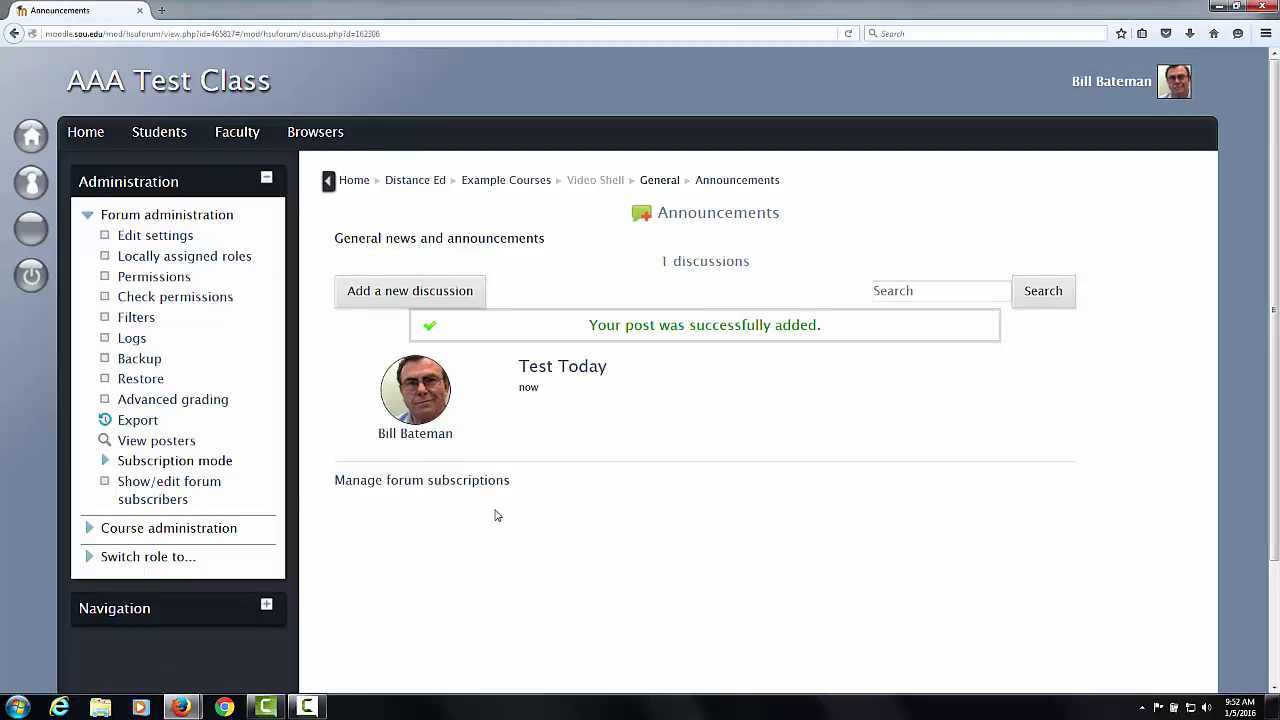
Return to the course page, read the "Test Today" announcement from the Latest news block, and go back to the course page
left_click(603, 186)
scroll(592, 271, "down", 4)
scroll(588, 279, "down", 1)
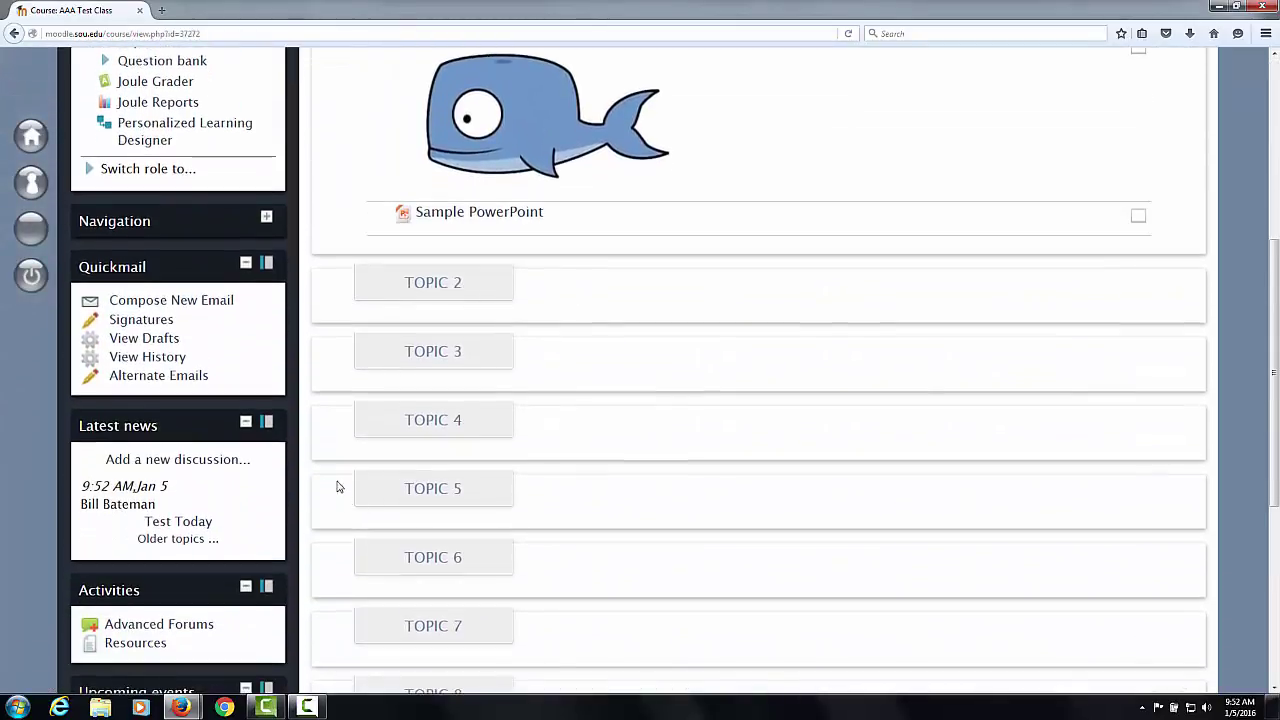
left_click(185, 521)
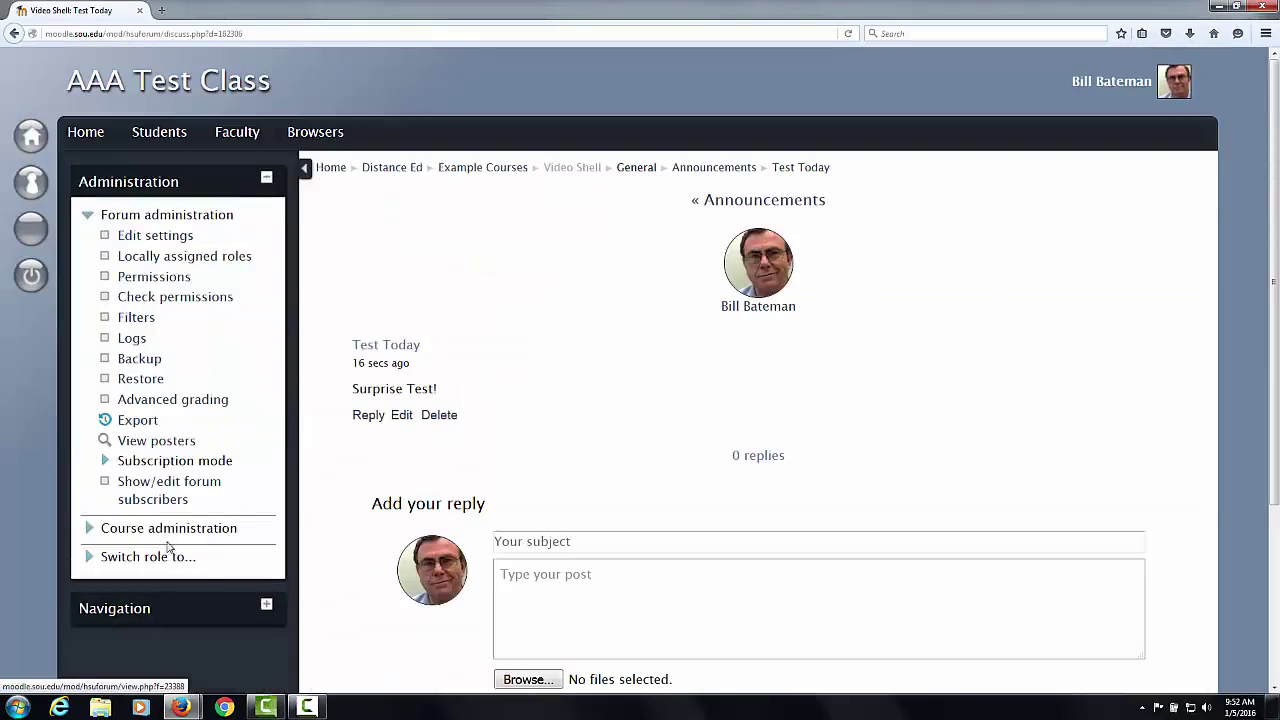
left_click(569, 168)
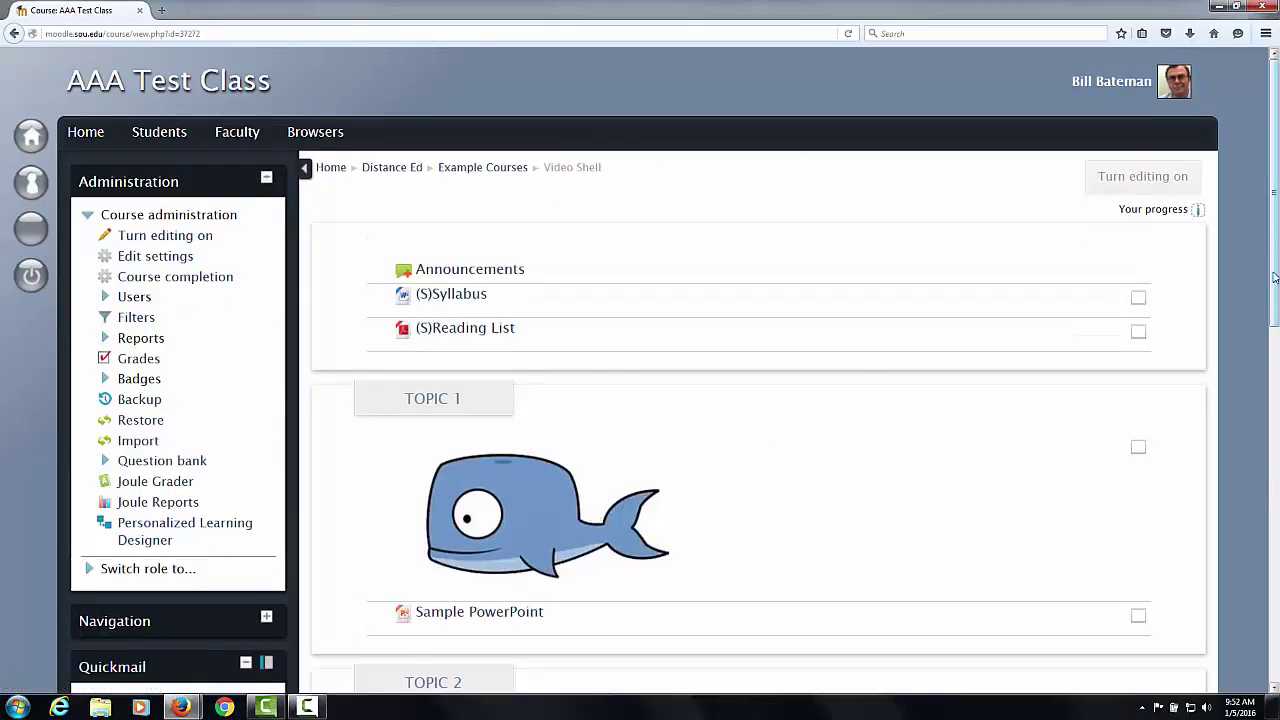
Start composing a new Quickmail email in the course, add all potential recipients and remove them all again
left_click_drag(1275, 285, 1275, 393)
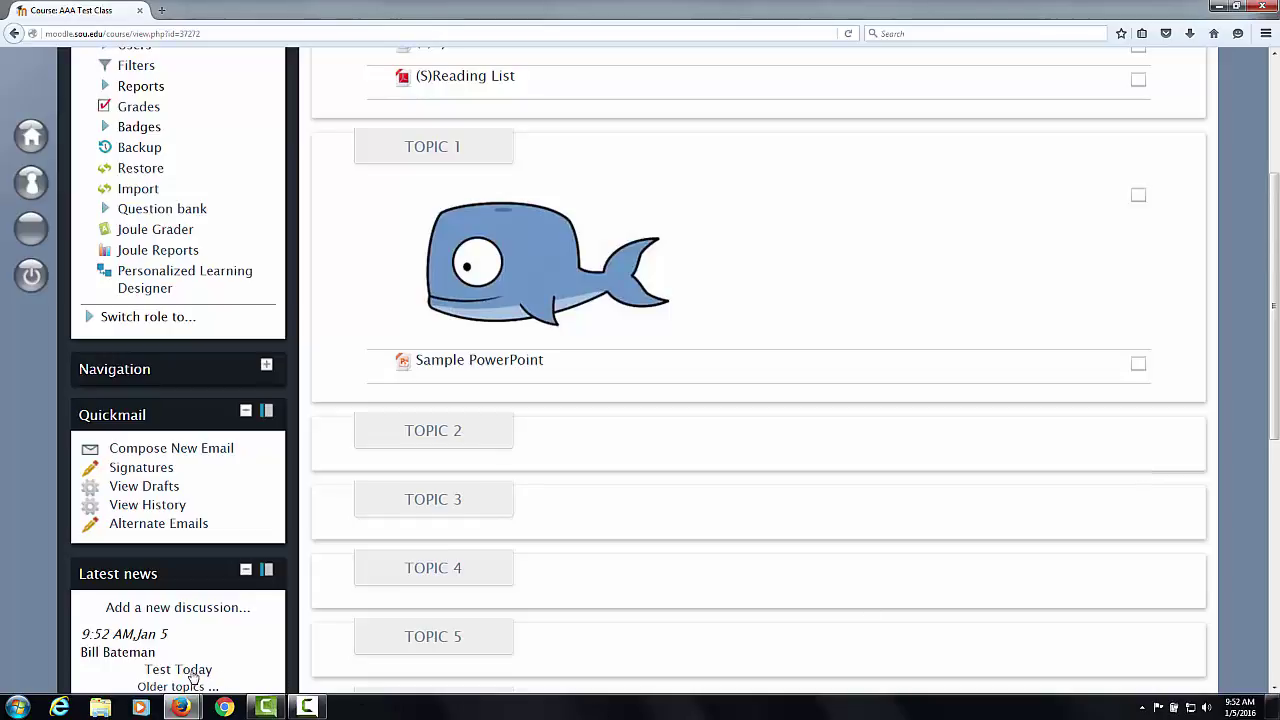
left_click(159, 453)
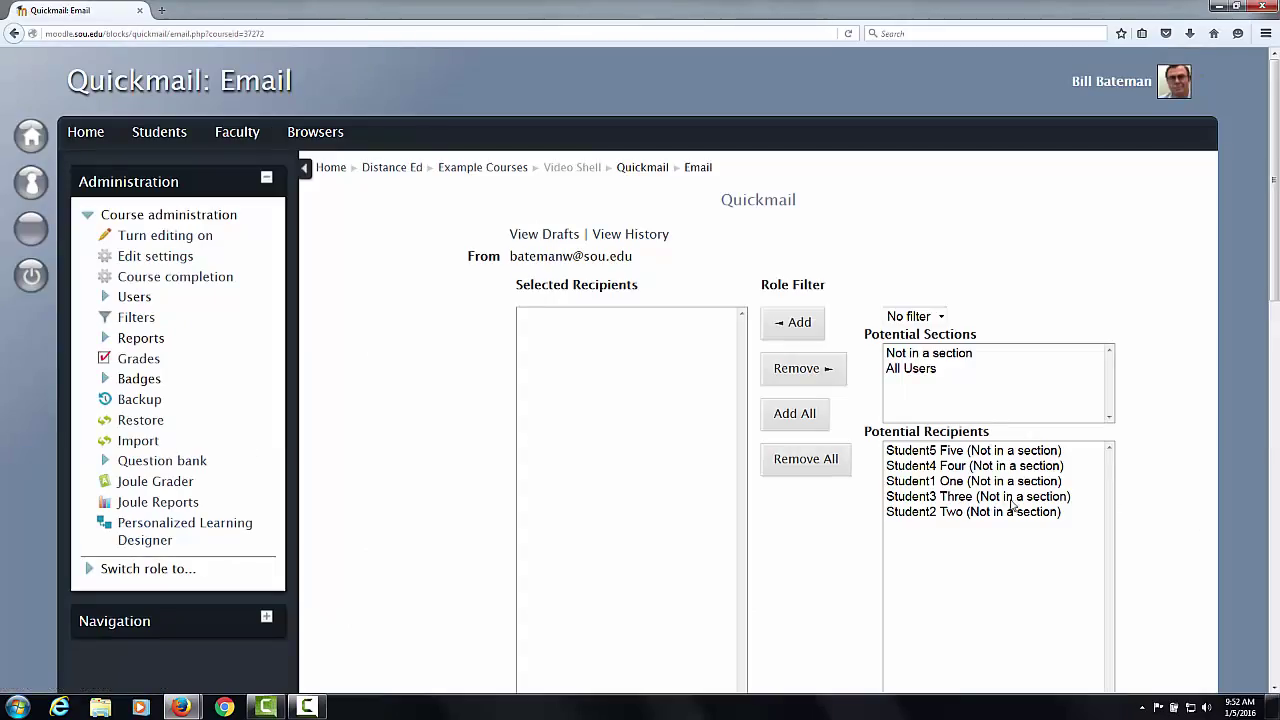
left_click(803, 422)
left_click(805, 459)
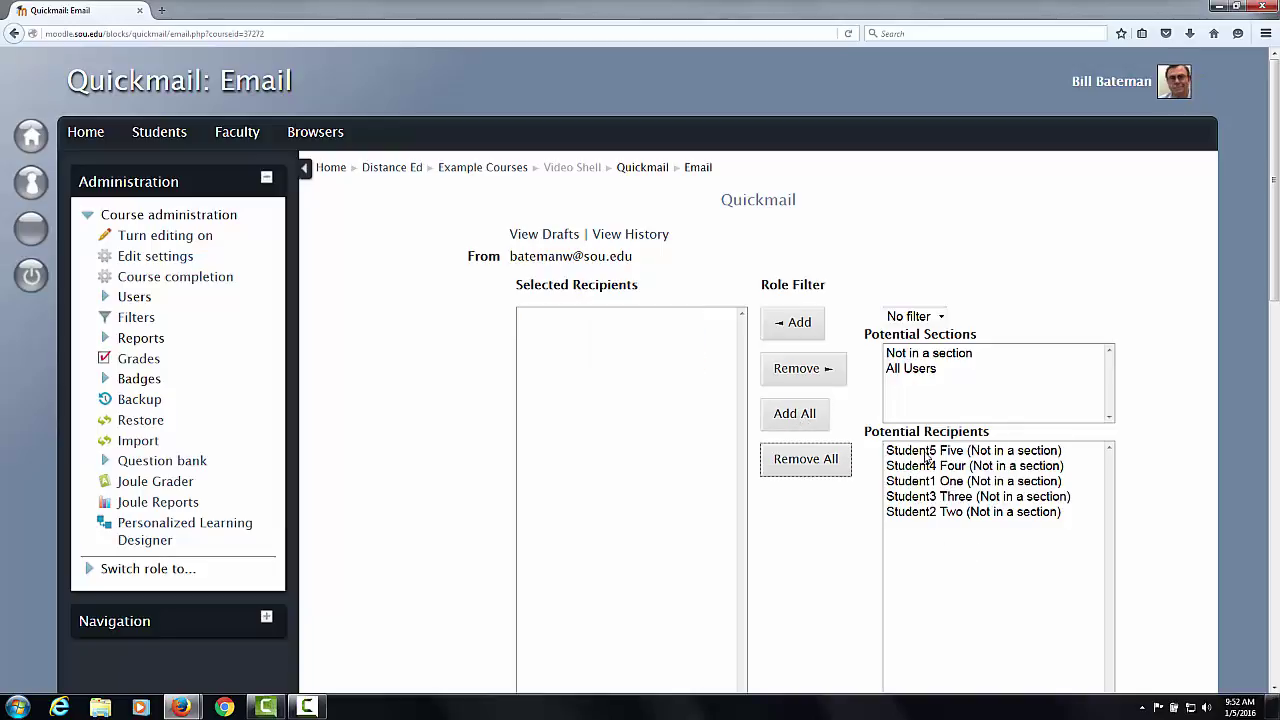
Add only the first listed student to the email's selected recipients and remove that student again
left_click(927, 451)
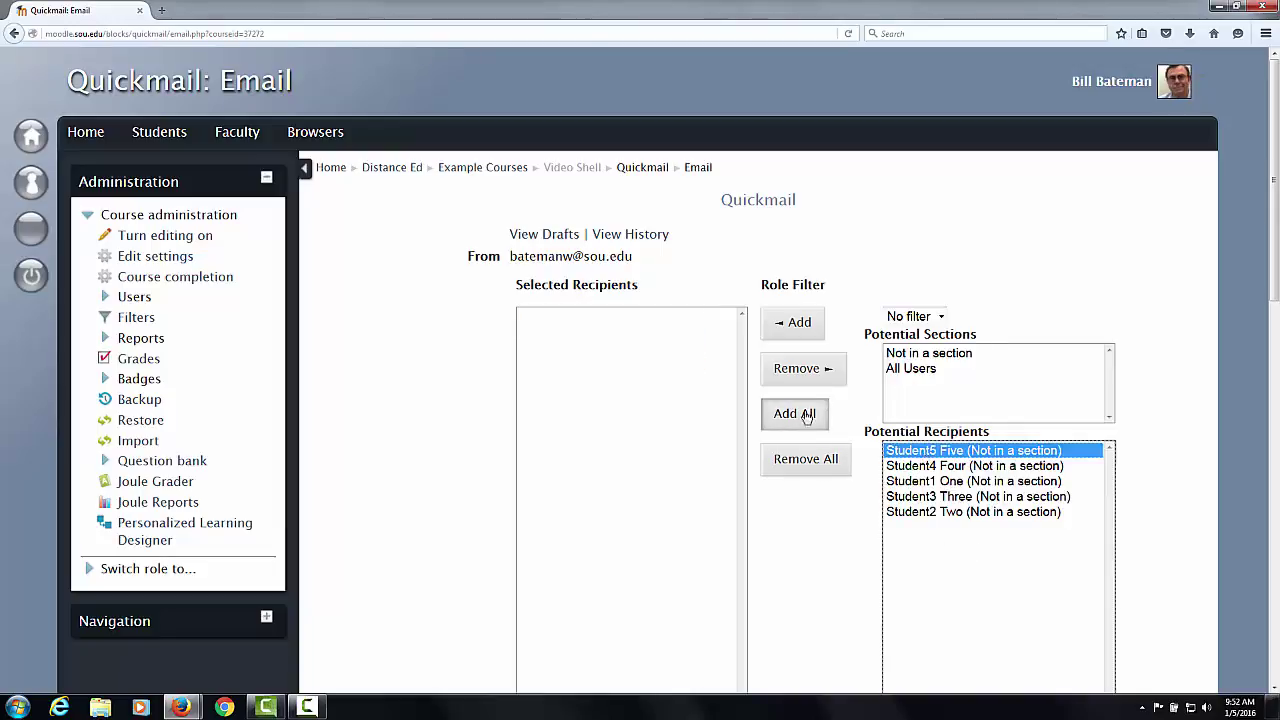
left_click(792, 325)
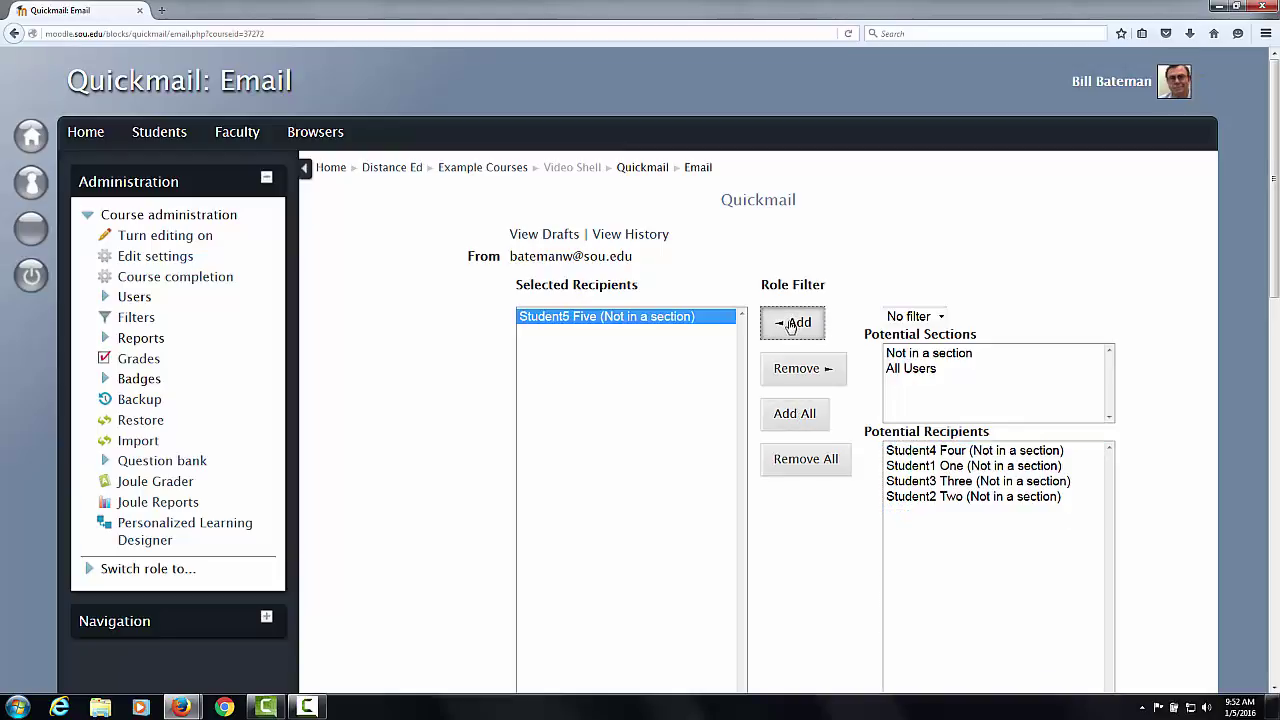
left_click(800, 371)
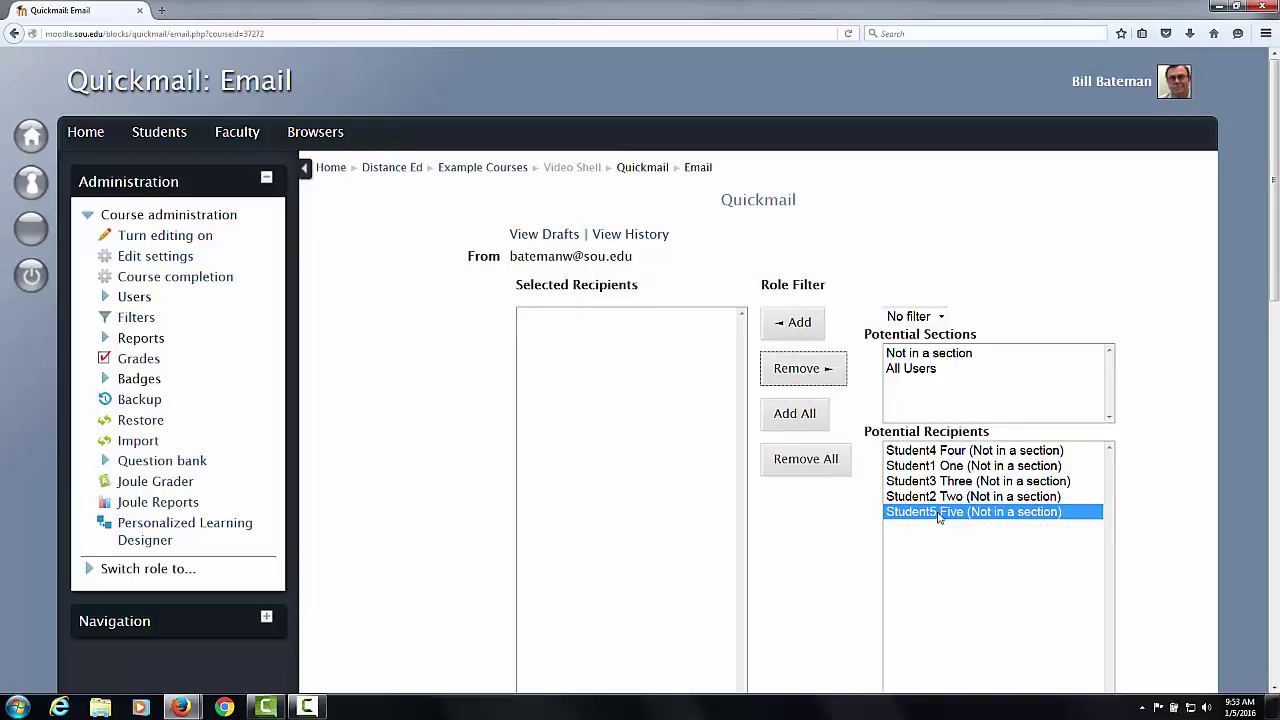
Add the second, fourth and fifth listed students together as email recipients, and clear the selected recipients again
left_click(913, 468)
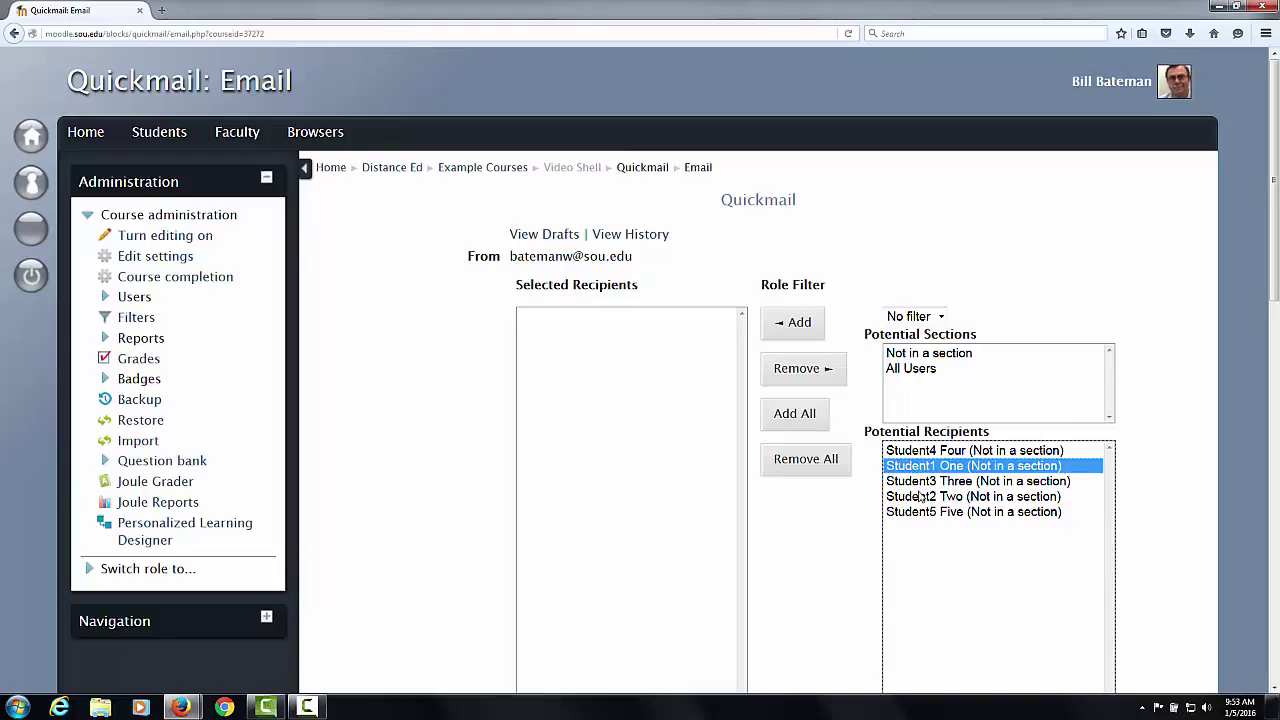
left_click(915, 497, "ctrl")
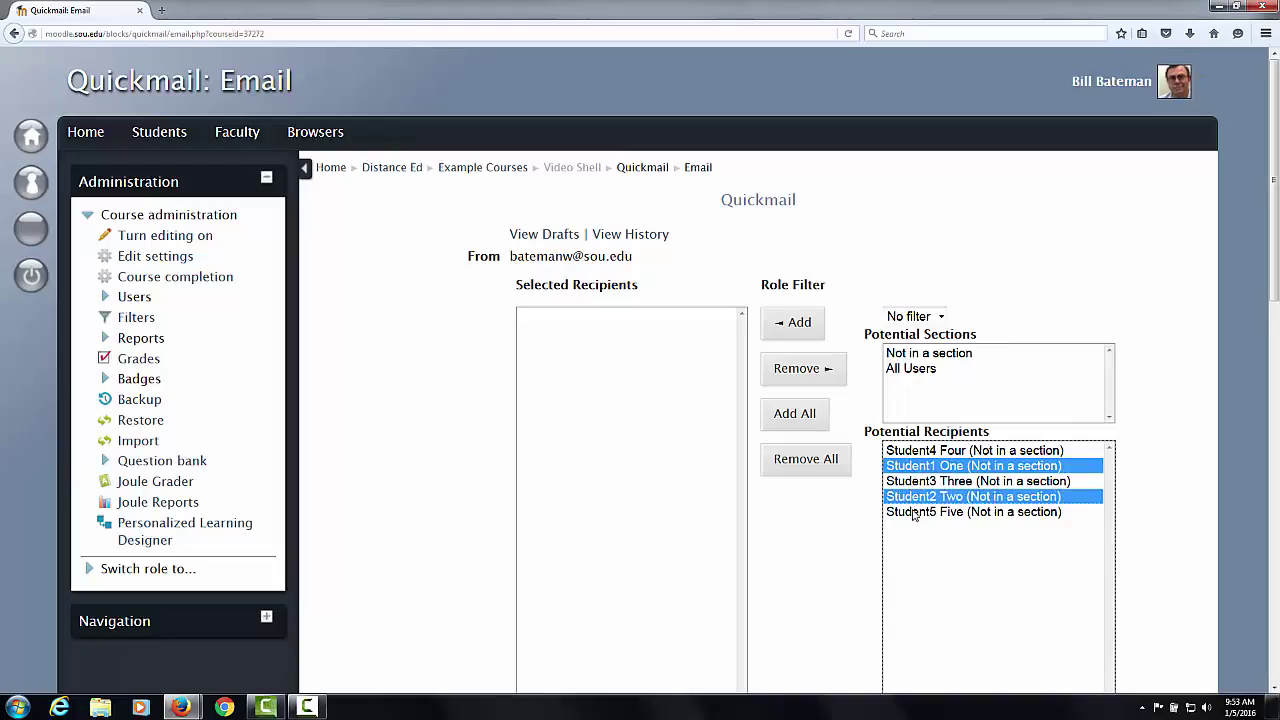
left_click(912, 512, "ctrl")
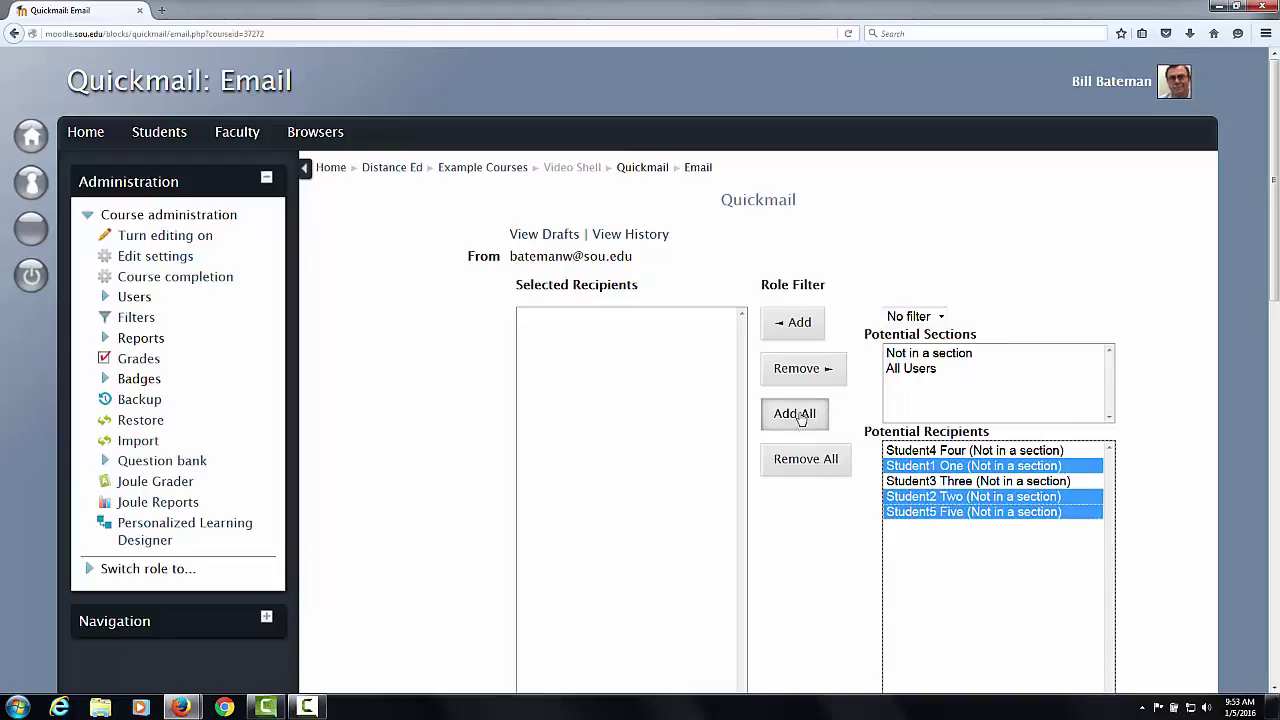
left_click(787, 321)
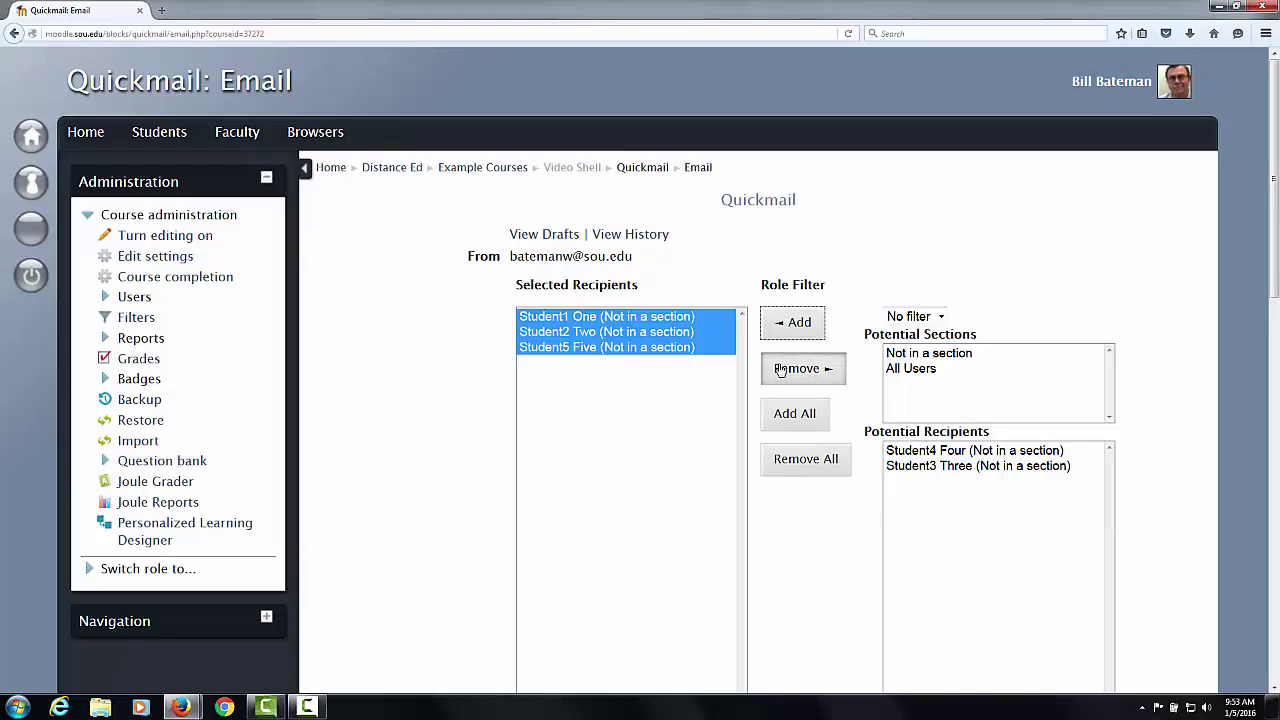
left_click(803, 458)
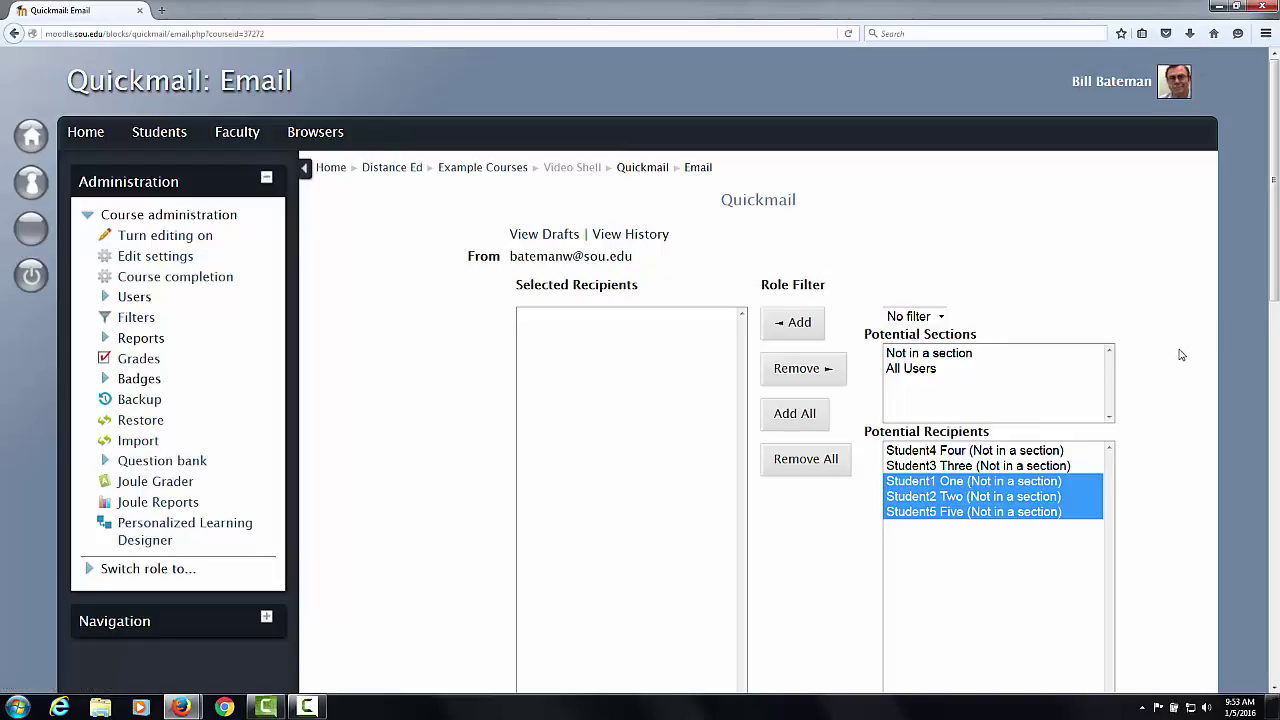
Look over the email's additional addresses, attachments, subject, message, signature and copy options, and cancel the email without sending it
scroll(1180, 356, "down", 5)
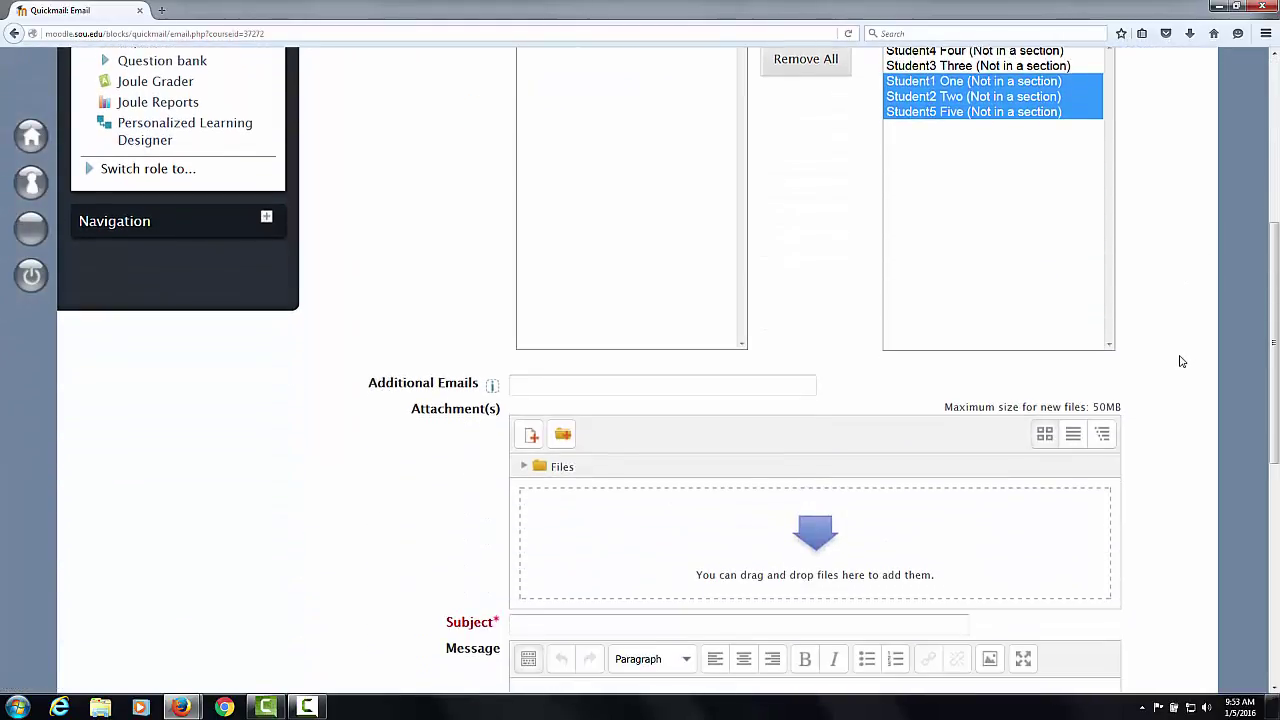
left_click(530, 387)
left_click(529, 627)
left_click(527, 627)
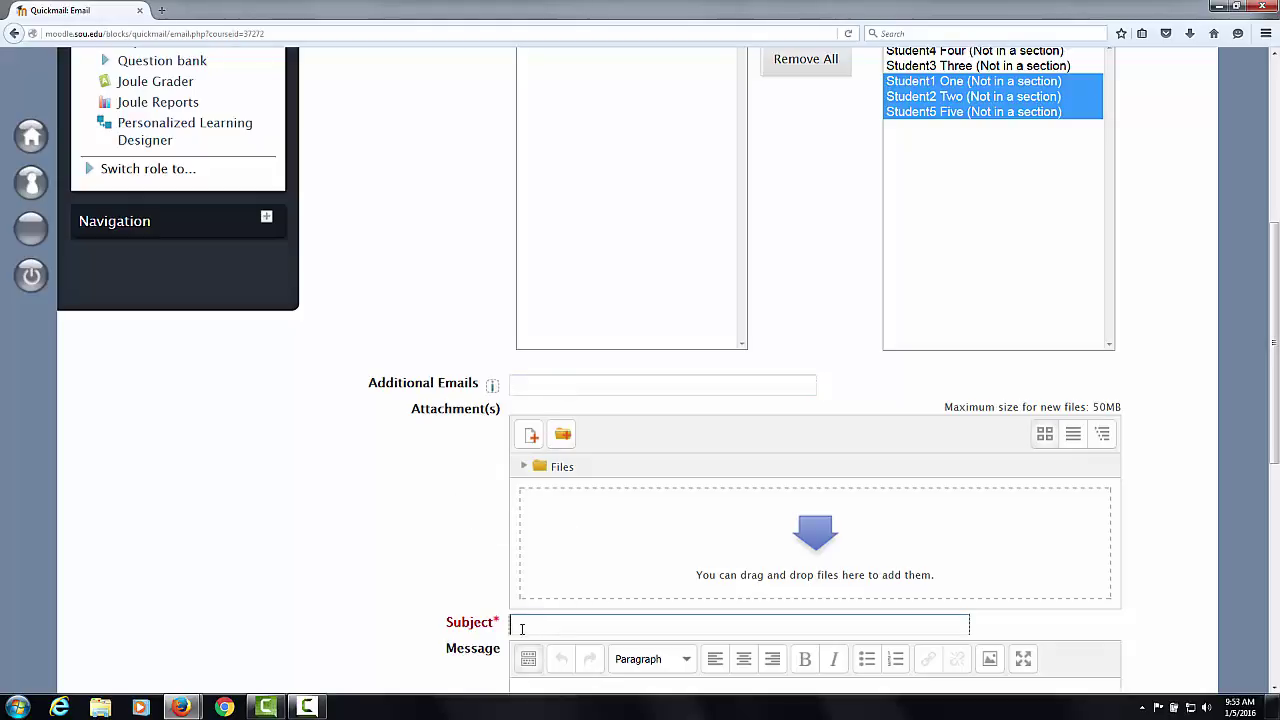
left_click_drag(1276, 448, 1278, 450)
scroll(615, 554, "down", 5)
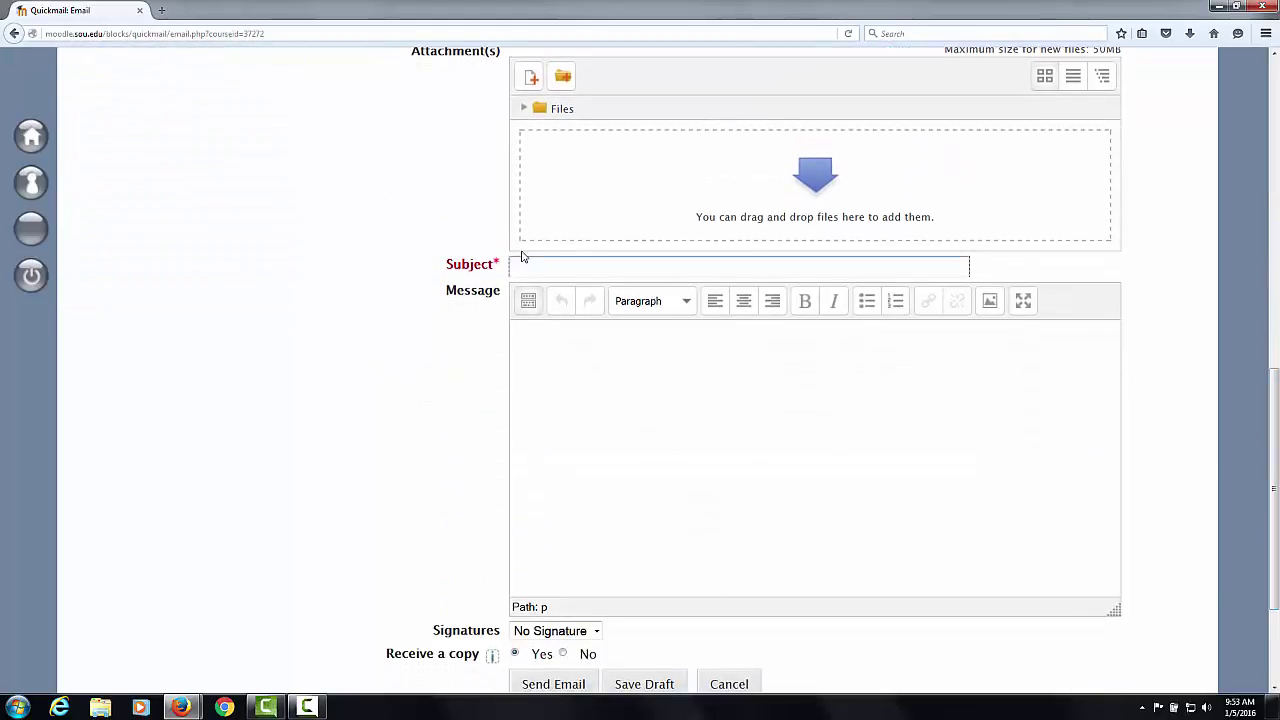
left_click(540, 356)
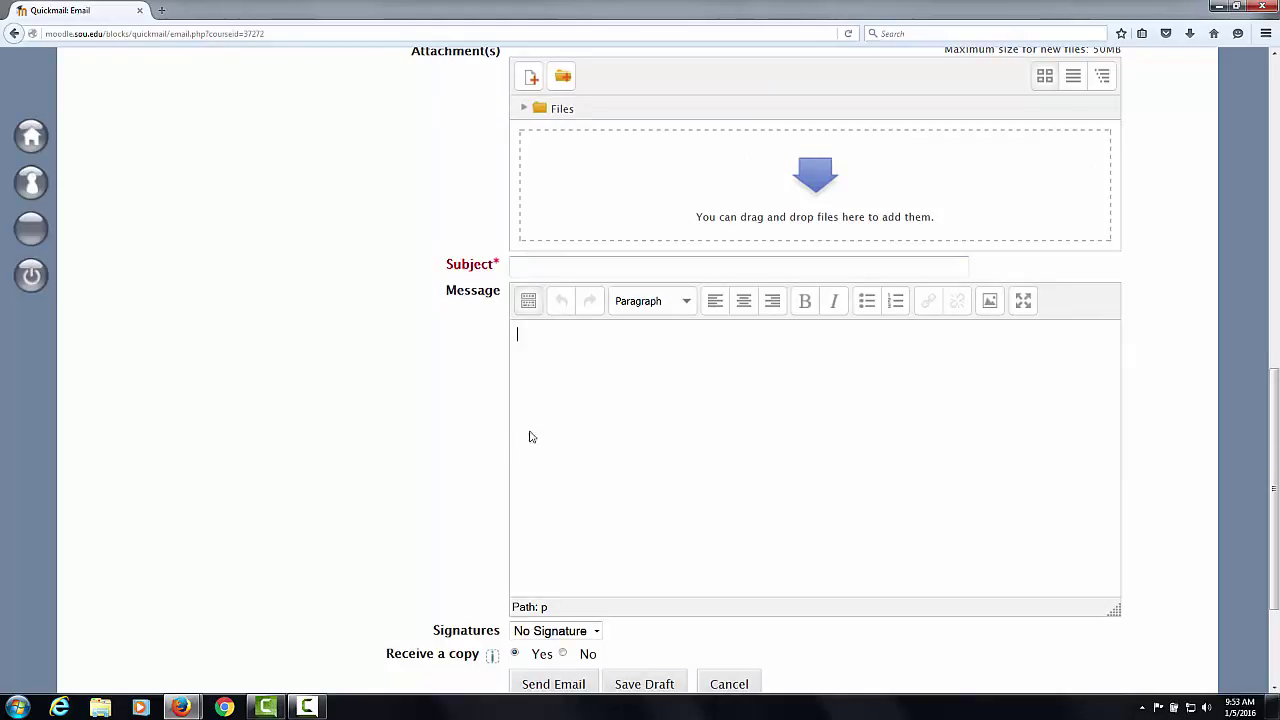
scroll(420, 488, "down", 3)
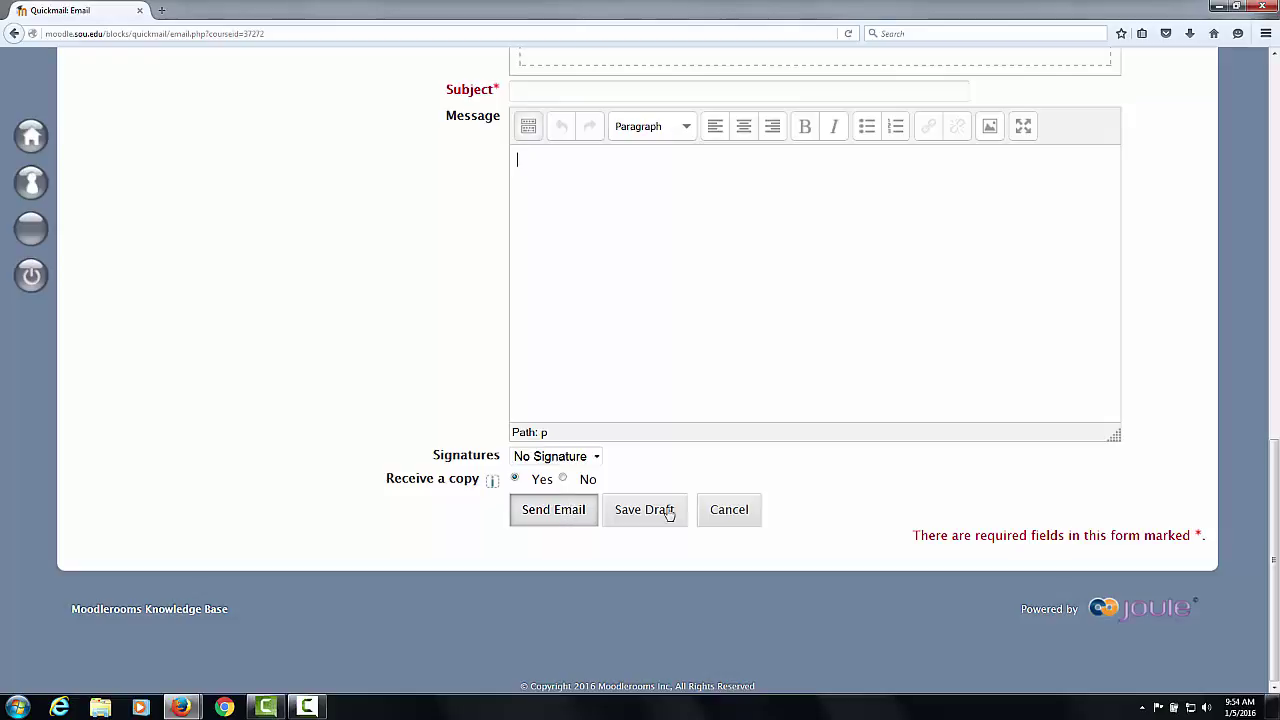
left_click(726, 516)
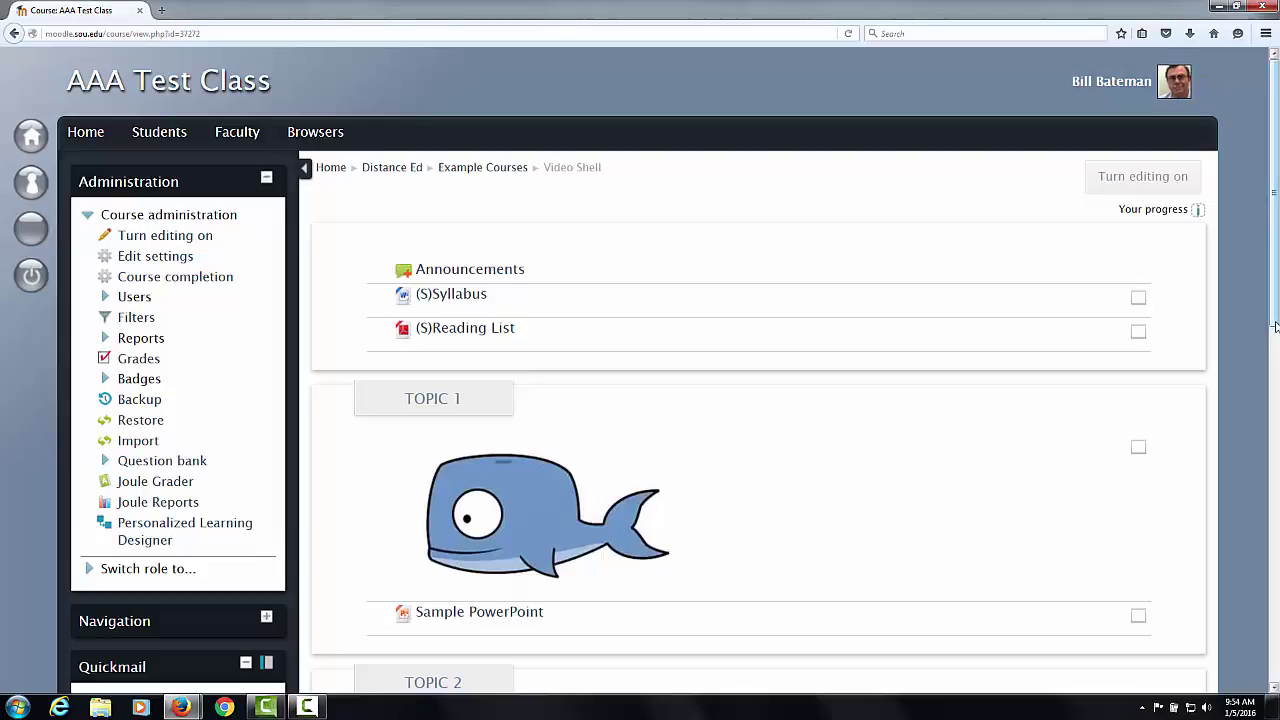
Turn editing on for the AAA Test Class course and add an HTML block to the side column
left_click(1170, 181)
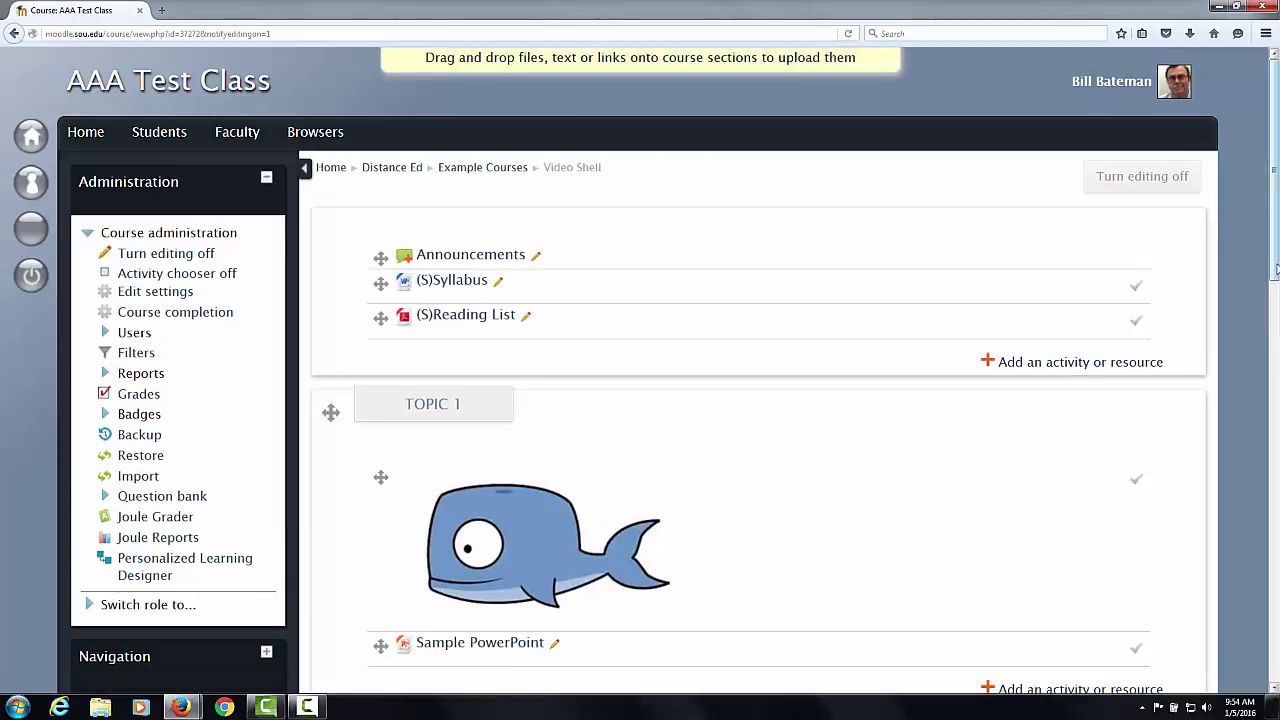
left_click_drag(1275, 270, 1274, 595)
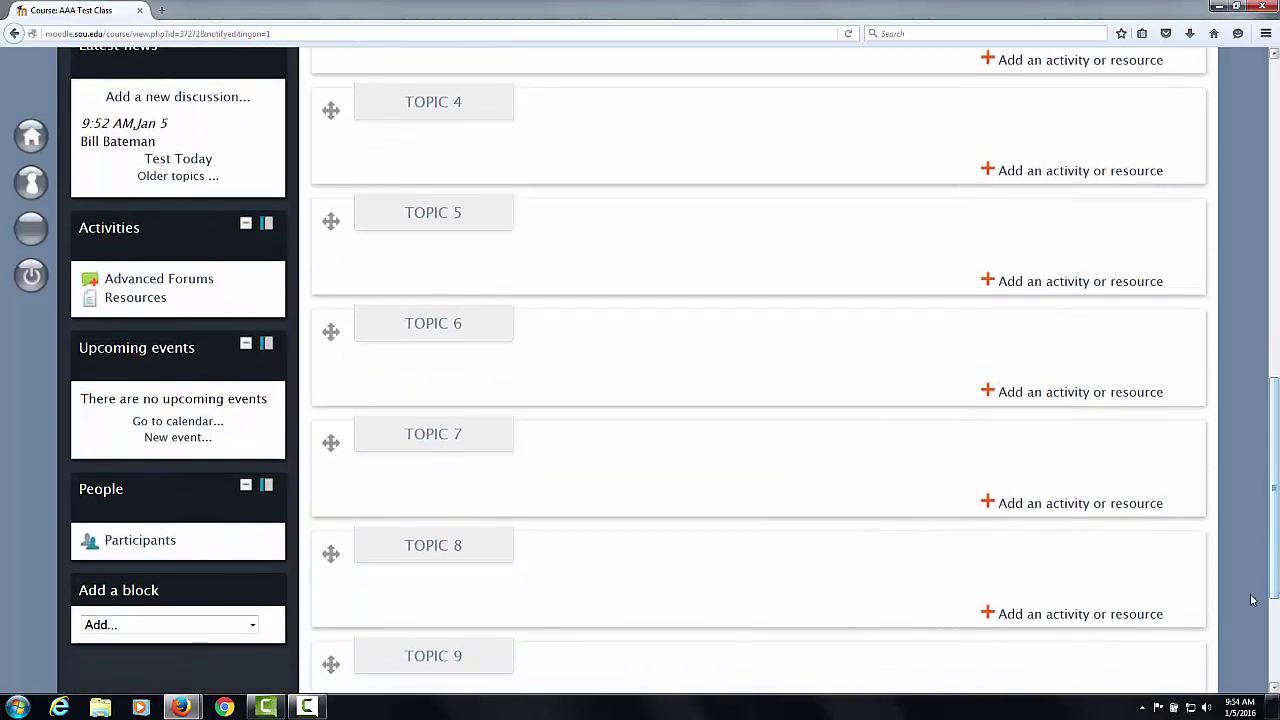
left_click(255, 626)
left_click(102, 466)
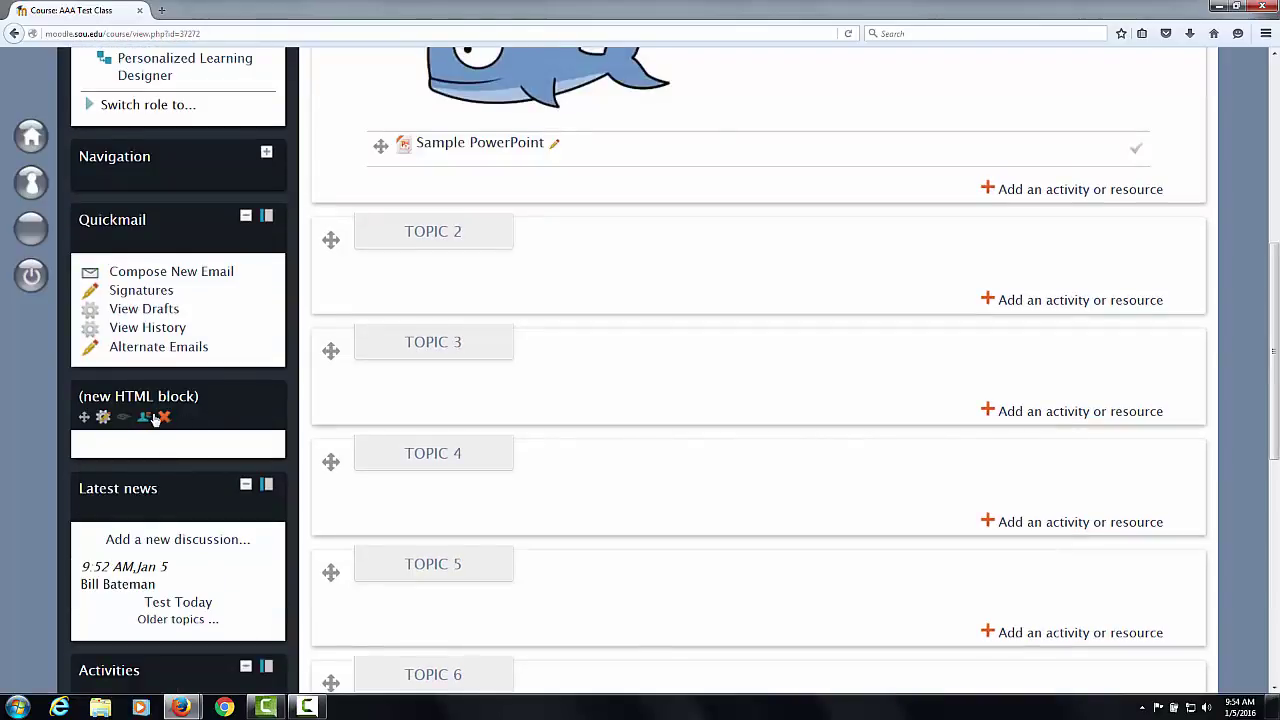
Set the course's Visible option to Show in the course settings, and save and display the course
scroll(1231, 288, "up", 7)
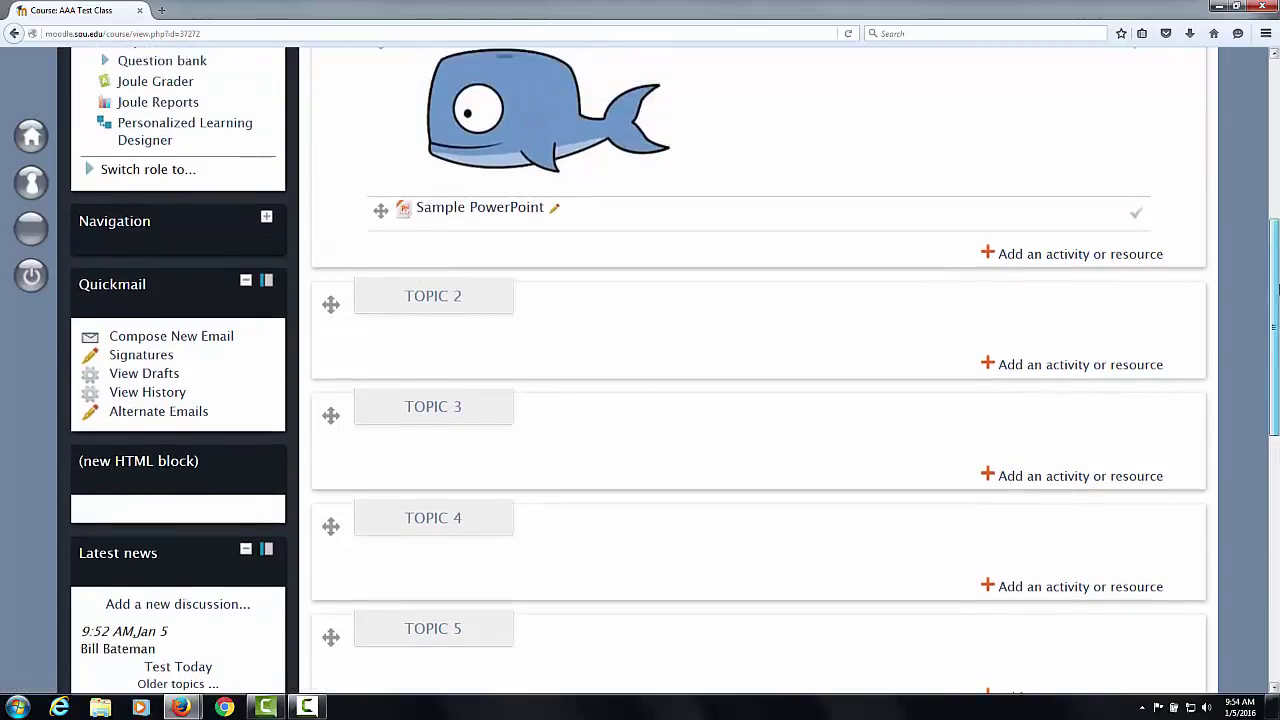
scroll(1266, 170, "up", 1)
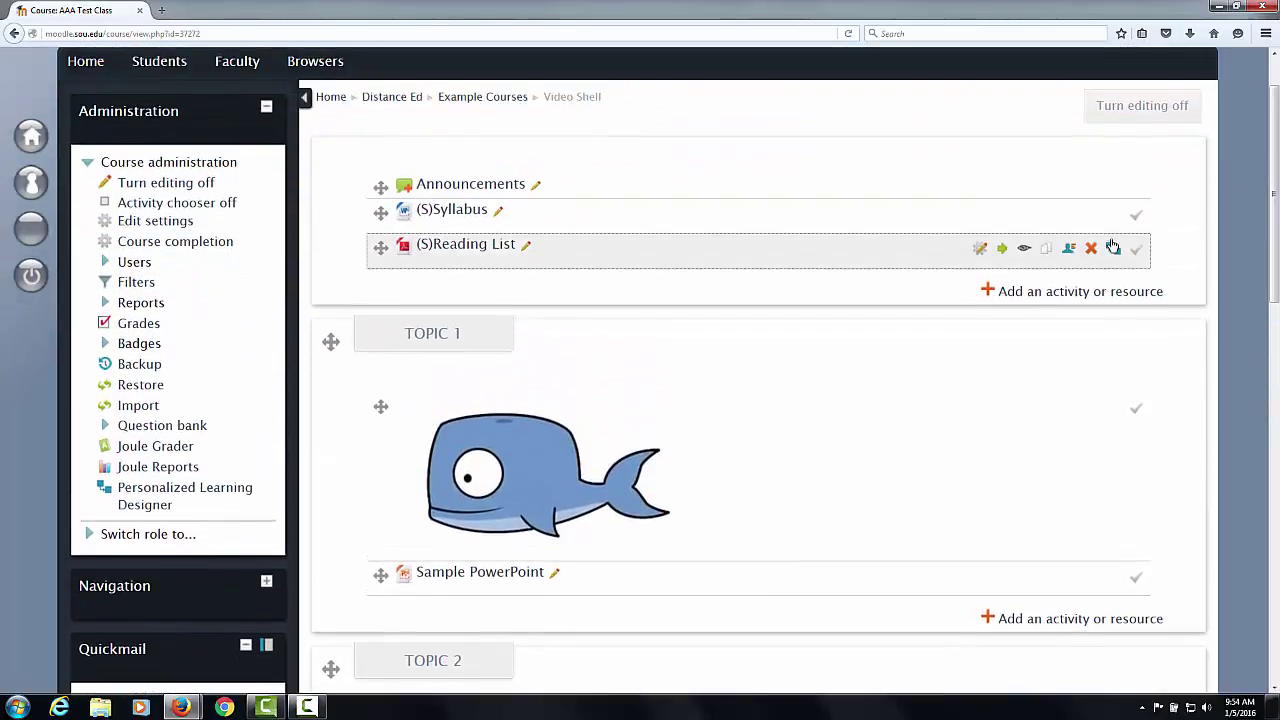
mouse_move(965, 404)
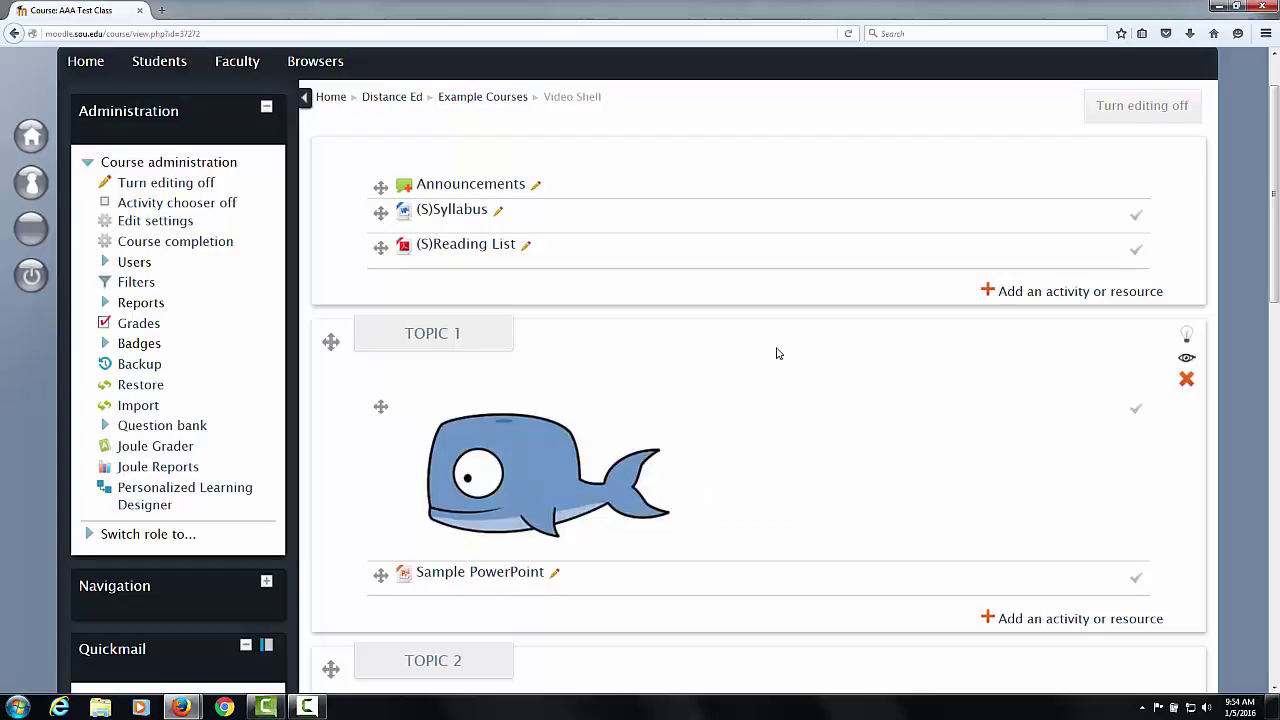
left_click(137, 226)
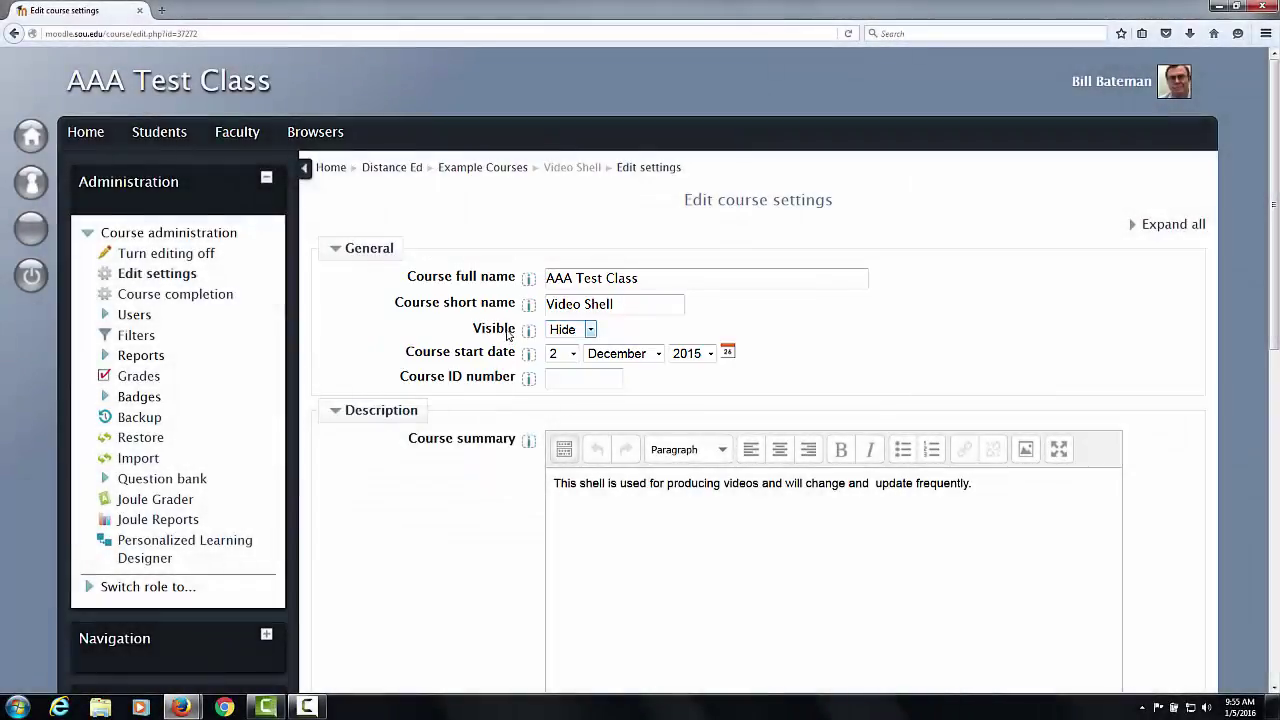
left_click(591, 336)
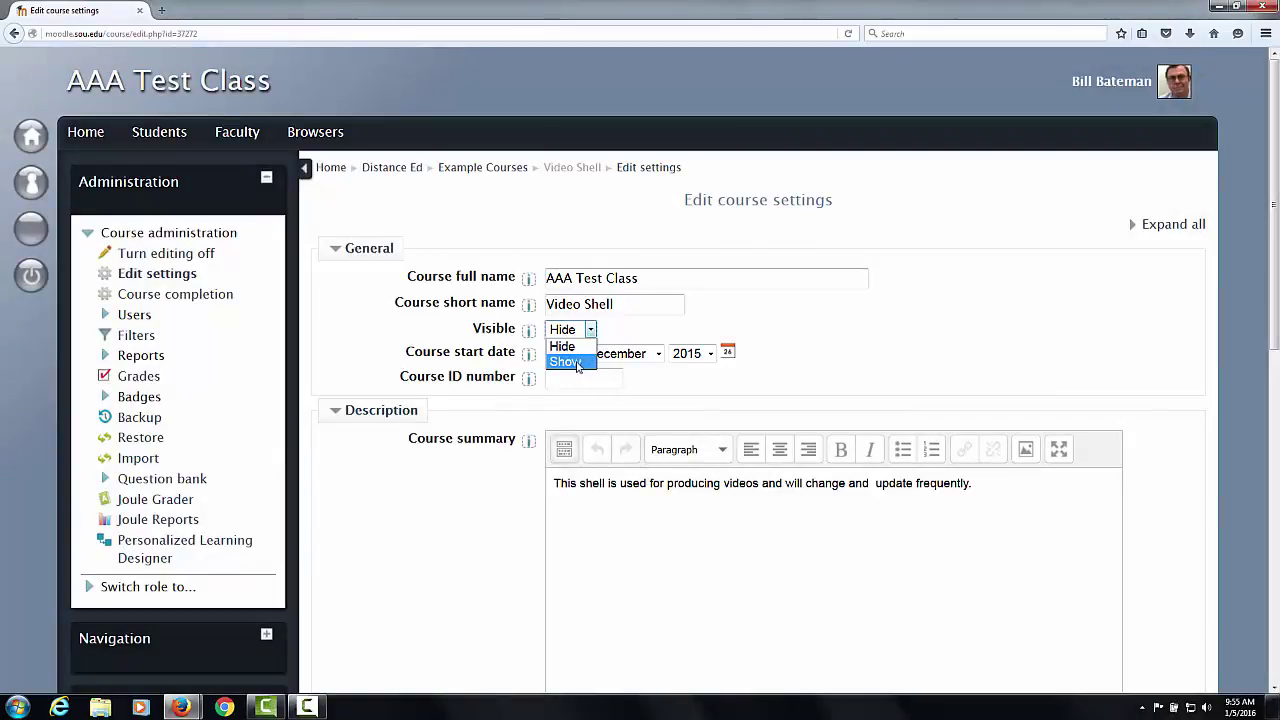
left_click(573, 363)
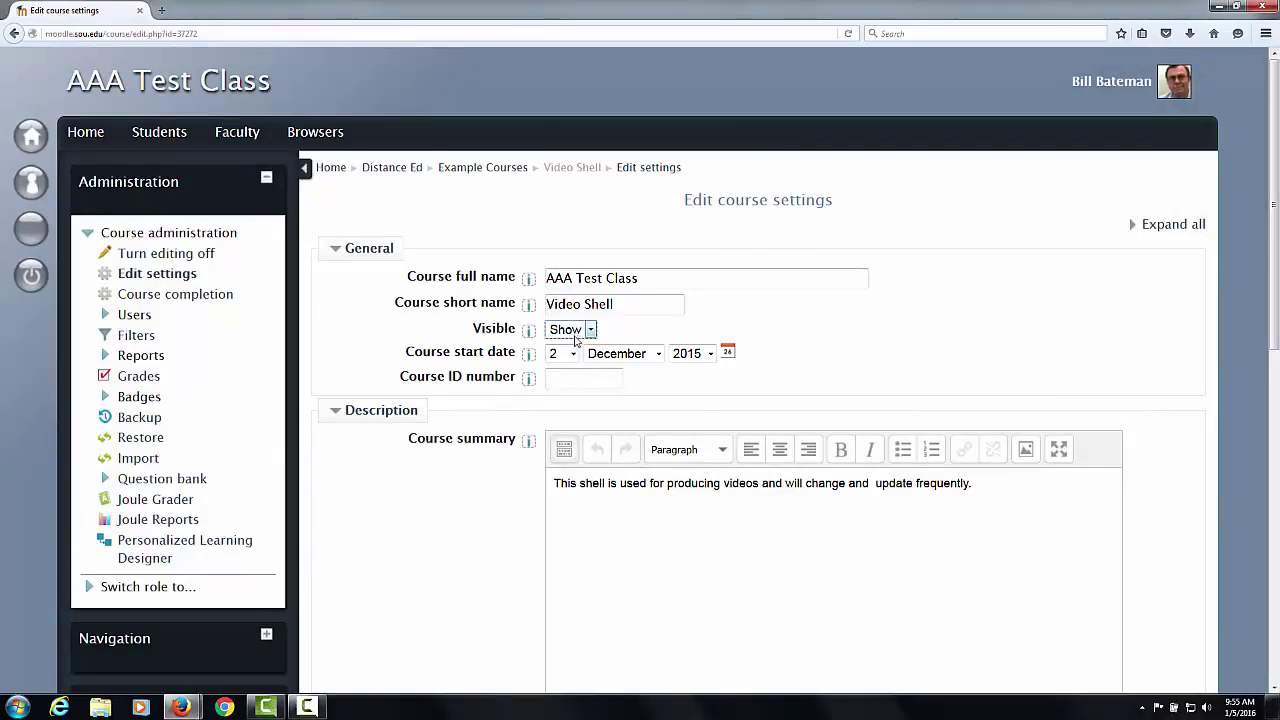
scroll(486, 490, "down", 5)
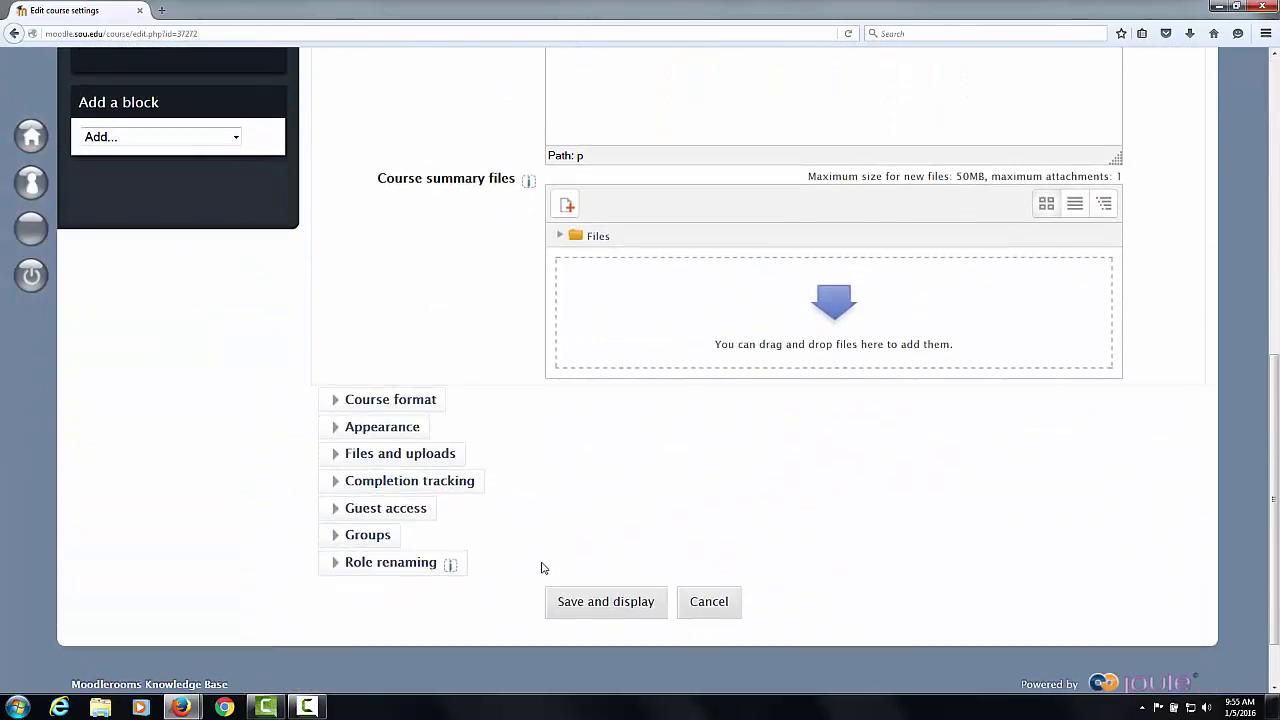
left_click(582, 610)
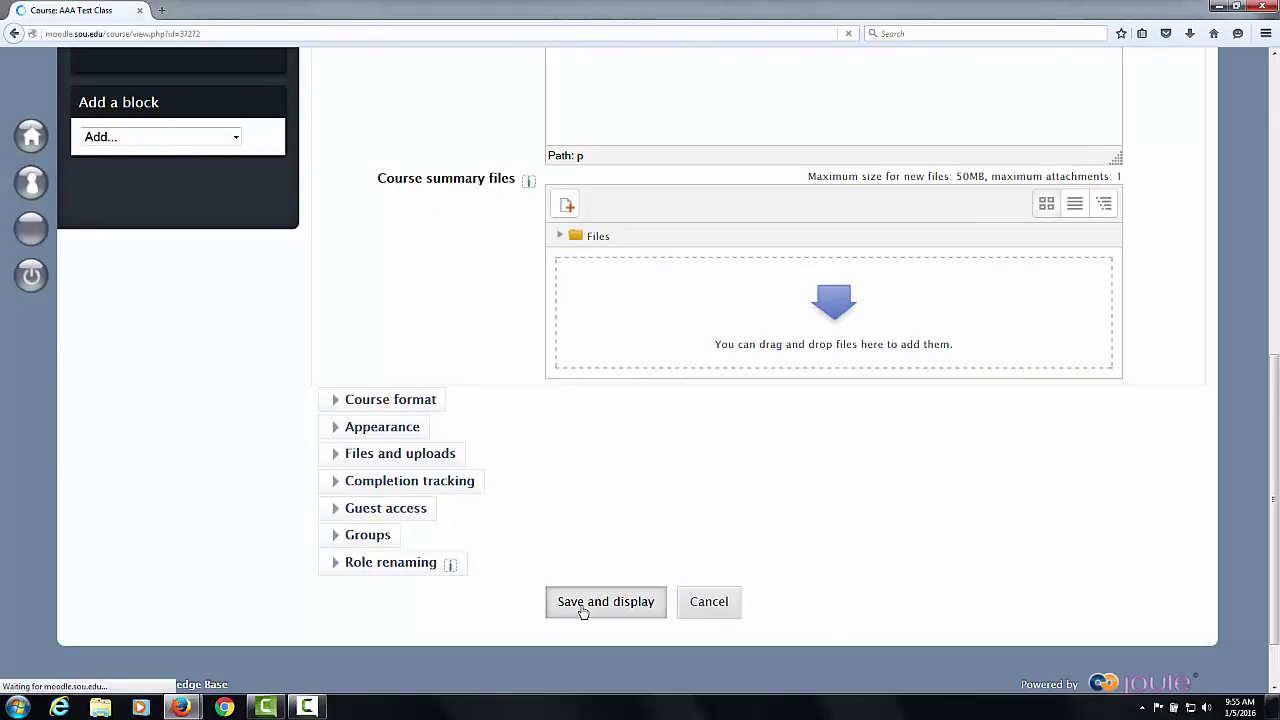